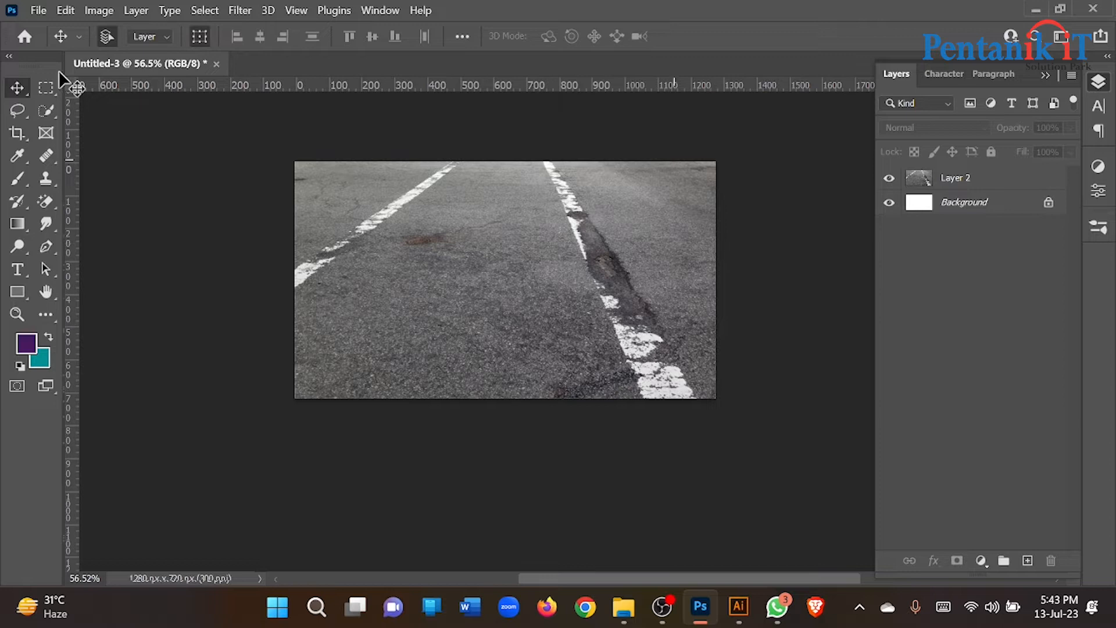
Add the white text RACING on the road in Armstrong Extrabold at 36.52 pt
{"action": "left_click", "coordinate": [20, 270]}
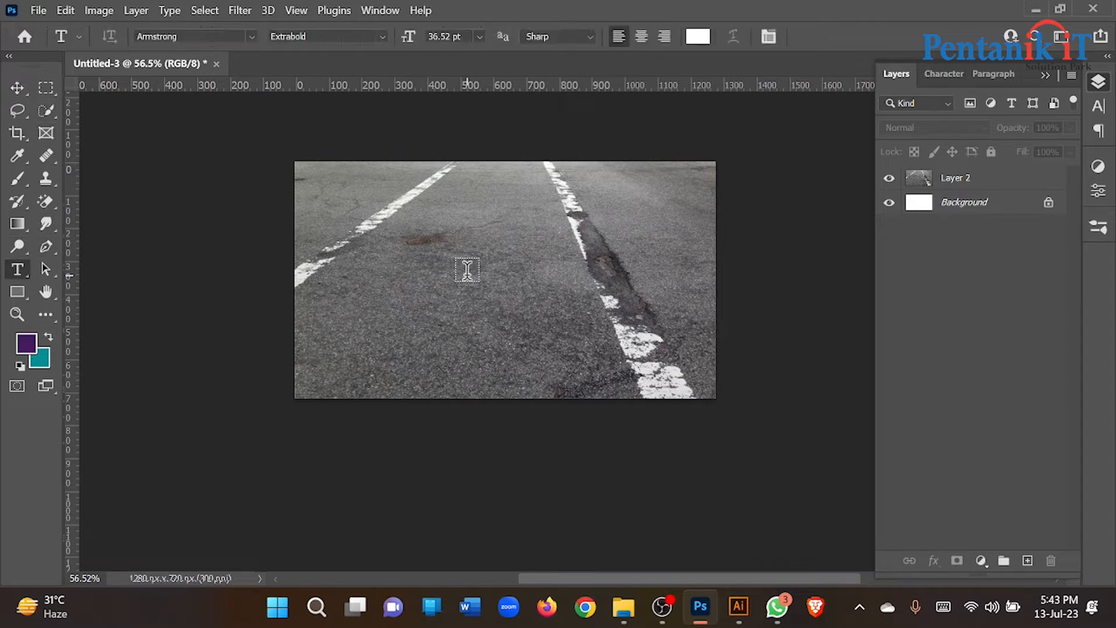
{"action": "left_click", "coordinate": [468, 270]}
{"action": "type", "text": "RASING"}
{"action": "key", "text": "BackSpace"}
{"action": "key", "text": "BackSpace"}
{"action": "key", "text": "BackSpace"}
{"action": "key", "text": "BackSpace"}
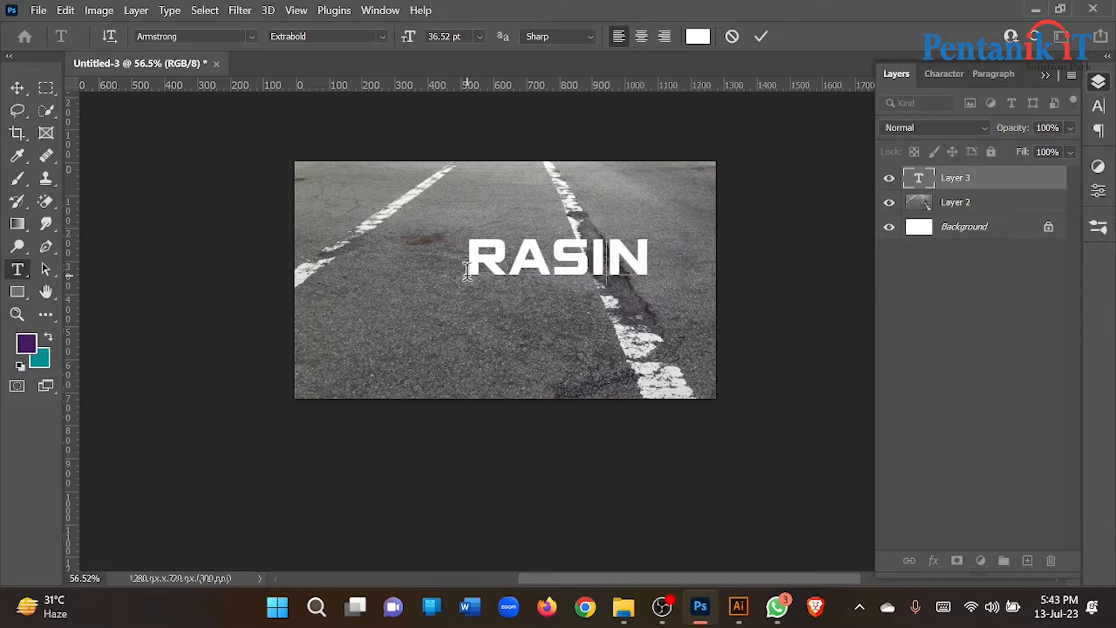
{"action": "type", "text": "CING"}
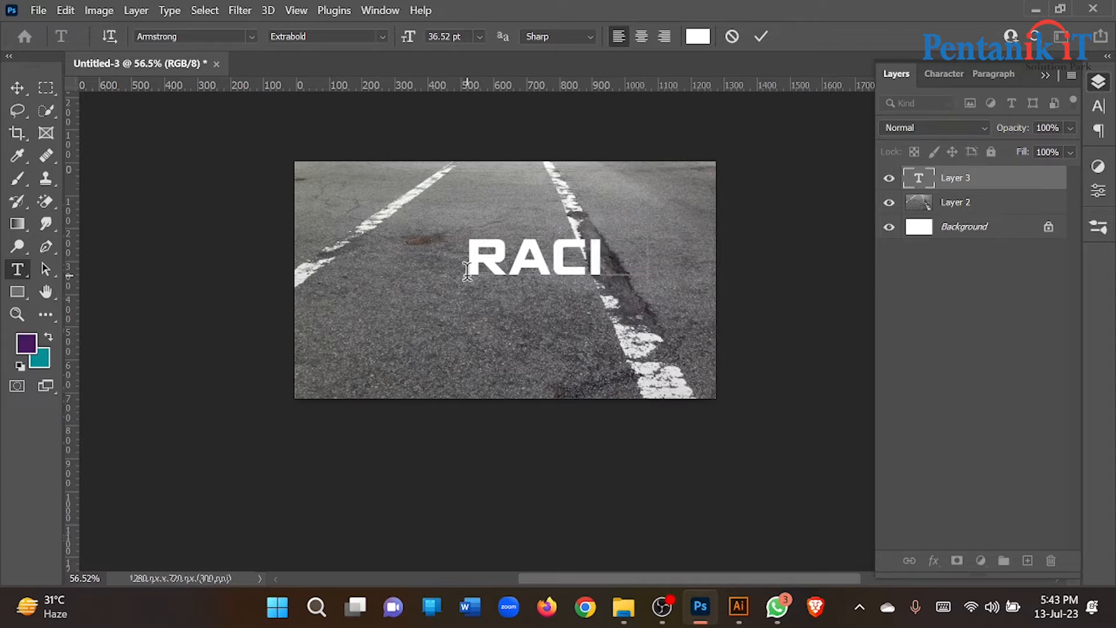
{"action": "left_click", "coordinate": [761, 37]}
Move the RACING text down to the middle of the lane and convert its layer to a smart object
{"action": "left_click", "coordinate": [16, 88]}
{"action": "left_click_drag", "start_coordinate": [523, 257], "coordinate": [442, 308]}
{"action": "right_click", "coordinate": [941, 181]}
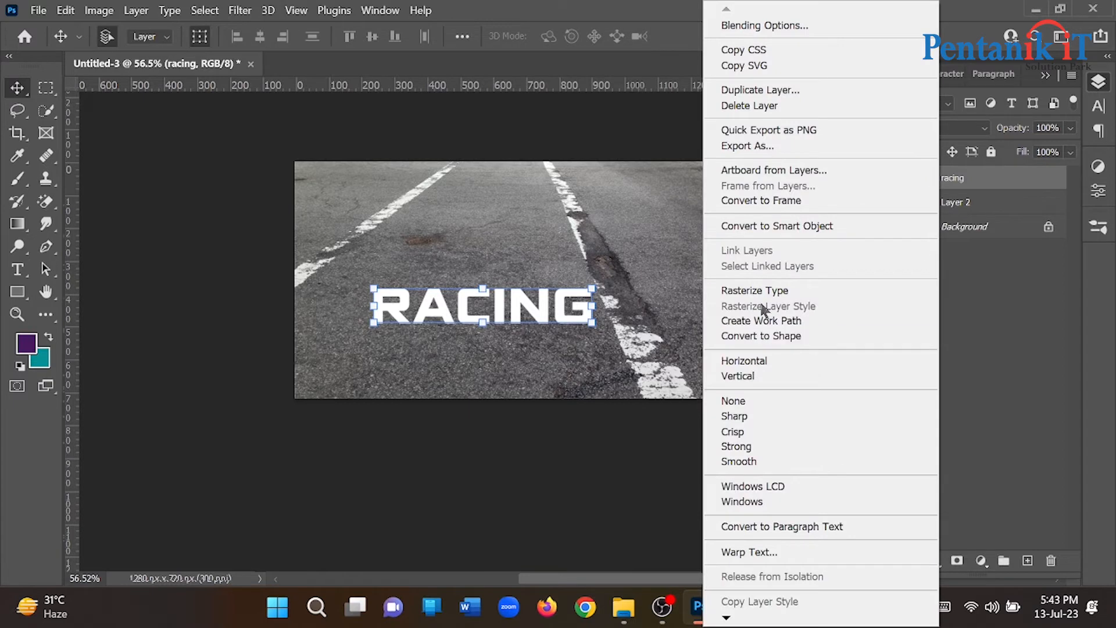
{"action": "left_click", "coordinate": [847, 230]}
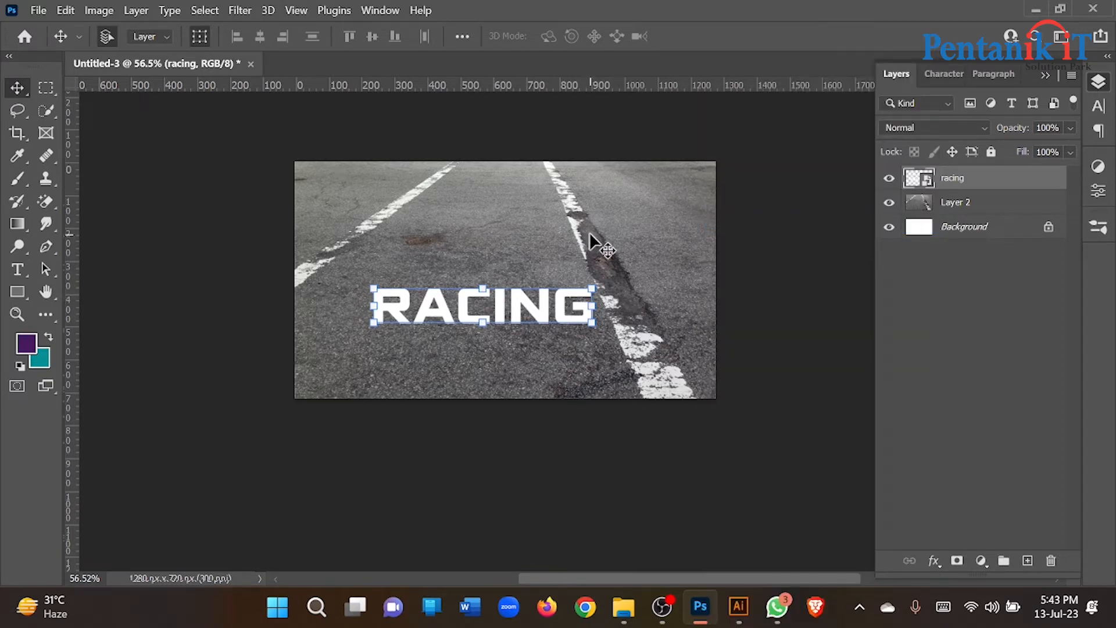
Distort the RACING text corner by corner so it lies flat in perspective between the two white road lines
{"action": "key", "text": "ctrl+t"}
{"action": "right_click", "coordinate": [553, 314]}
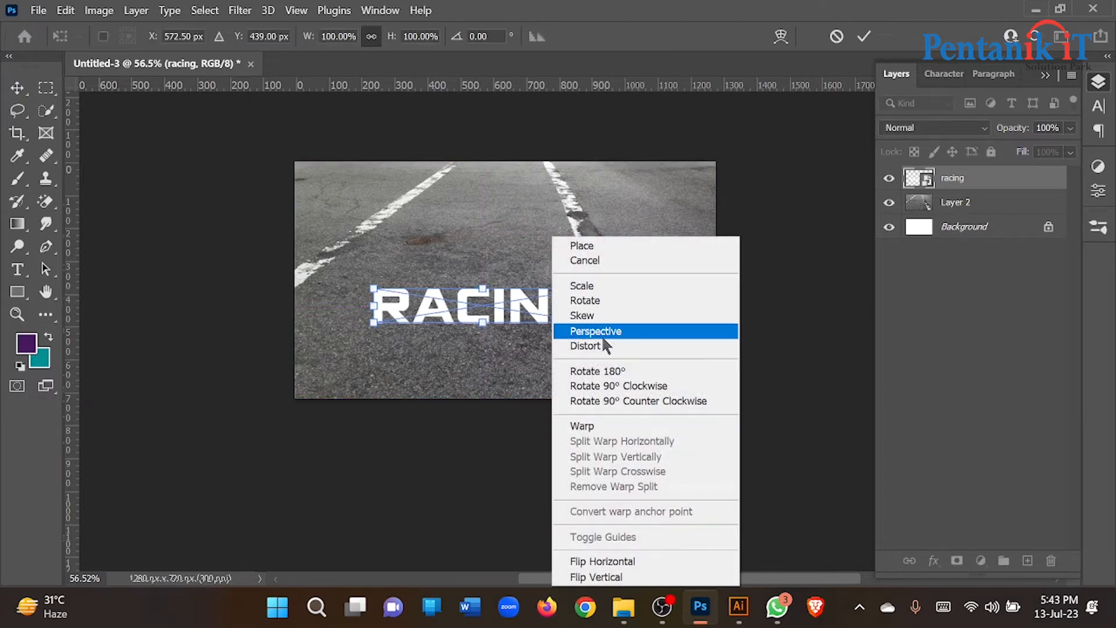
{"action": "left_click", "coordinate": [605, 347]}
{"action": "left_click_drag", "start_coordinate": [592, 289], "coordinate": [575, 228]}
{"action": "left_click_drag", "start_coordinate": [591, 323], "coordinate": [614, 336]}
{"action": "left_click_drag", "start_coordinate": [379, 291], "coordinate": [388, 230]}
{"action": "left_click_drag", "start_coordinate": [373, 324], "coordinate": [322, 268]}
{"action": "left_click_drag", "start_coordinate": [614, 336], "coordinate": [603, 289]}
{"action": "mouse_move", "coordinate": [576, 230]}
{"action": "left_mouse_down"}
{"action": "mouse_move", "coordinate": [576, 188]}
{"action": "mouse_move", "coordinate": [573, 229]}
{"action": "left_mouse_up"}
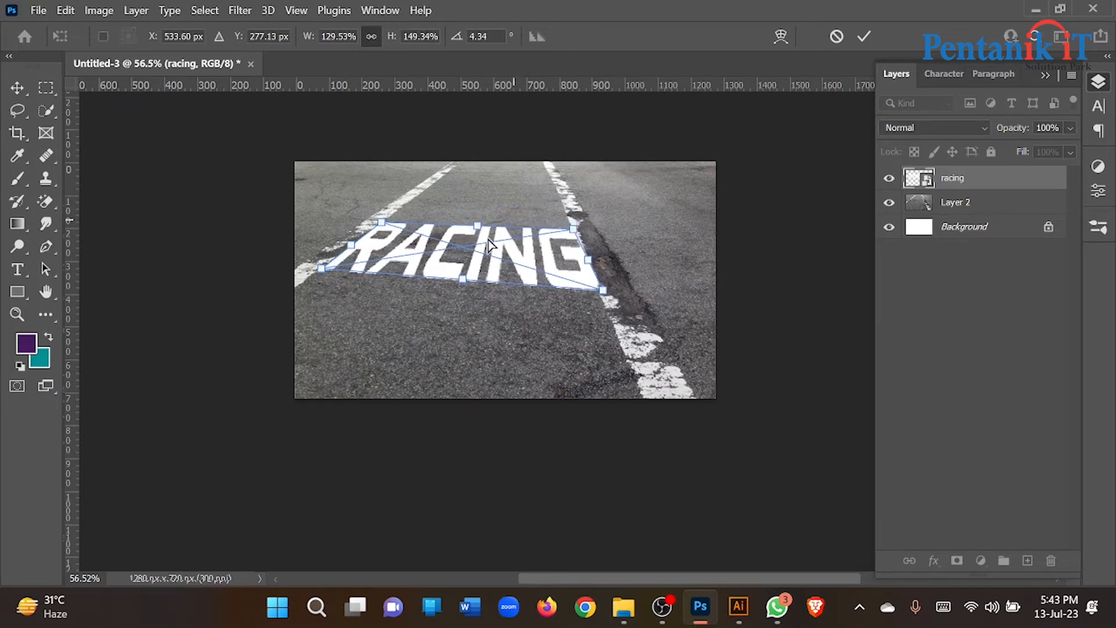
Fine-tune the edges and far corner nearest the G of the distorted RACING text and apply the transform
{"action": "mouse_move", "coordinate": [465, 281]}
{"action": "left_mouse_down"}
{"action": "mouse_move", "coordinate": [465, 250]}
{"action": "mouse_move", "coordinate": [465, 279]}
{"action": "left_mouse_up"}
{"action": "left_click_drag", "start_coordinate": [476, 234], "coordinate": [471, 226]}
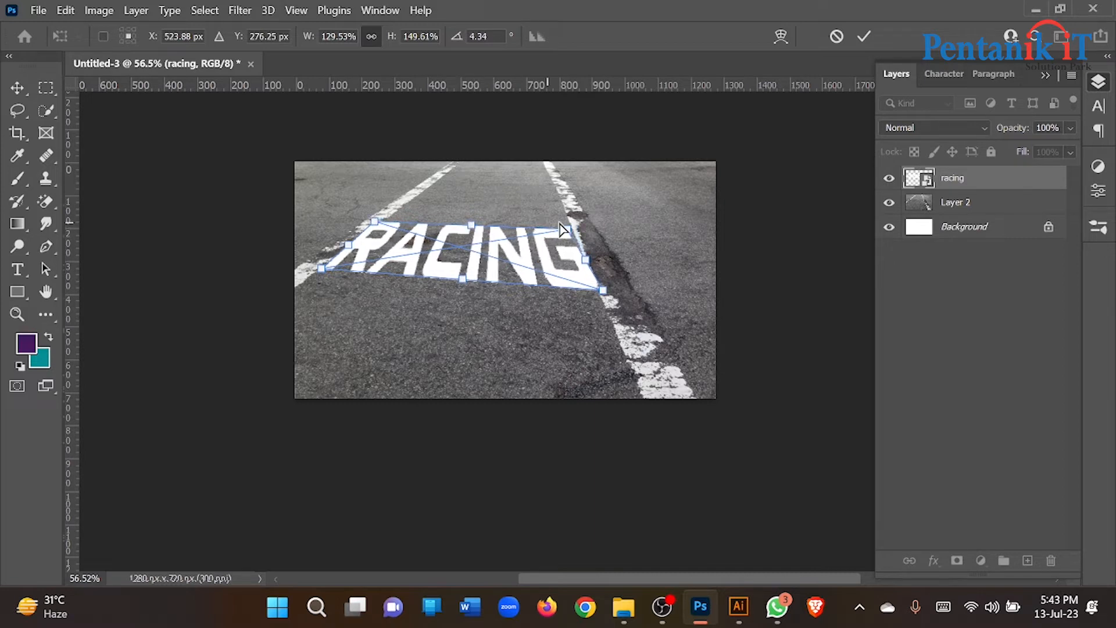
{"action": "left_click_drag", "start_coordinate": [569, 231], "coordinate": [574, 228]}
{"action": "left_click", "coordinate": [864, 36]}
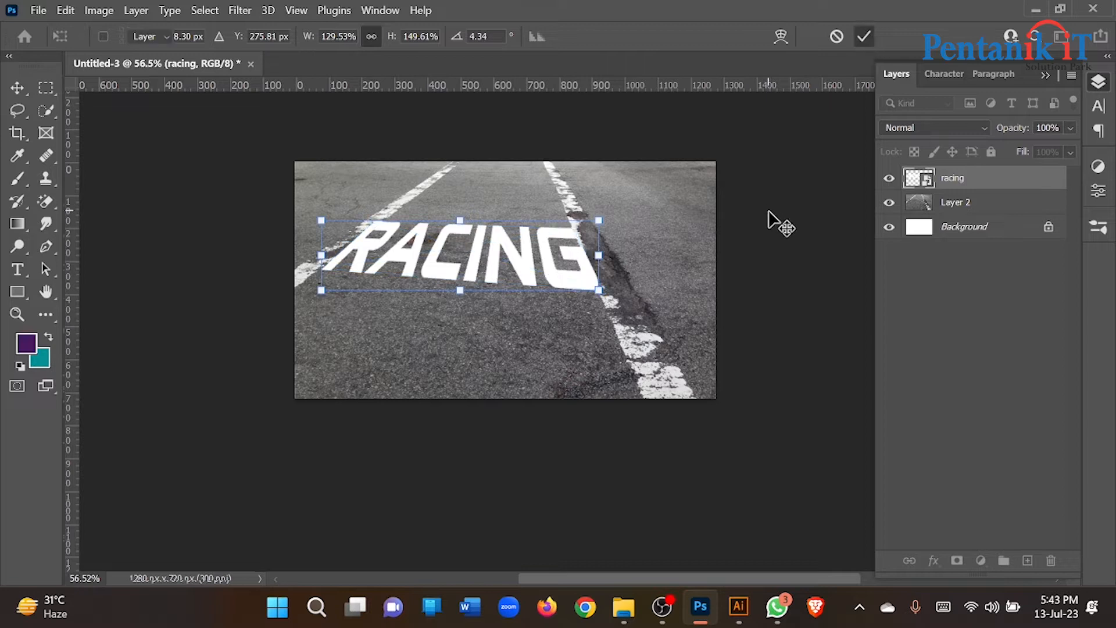
In the racing layer's blending options, set the gray Blend If underlying layer limits to 94 and 132
{"action": "left_click", "coordinate": [480, 270]}
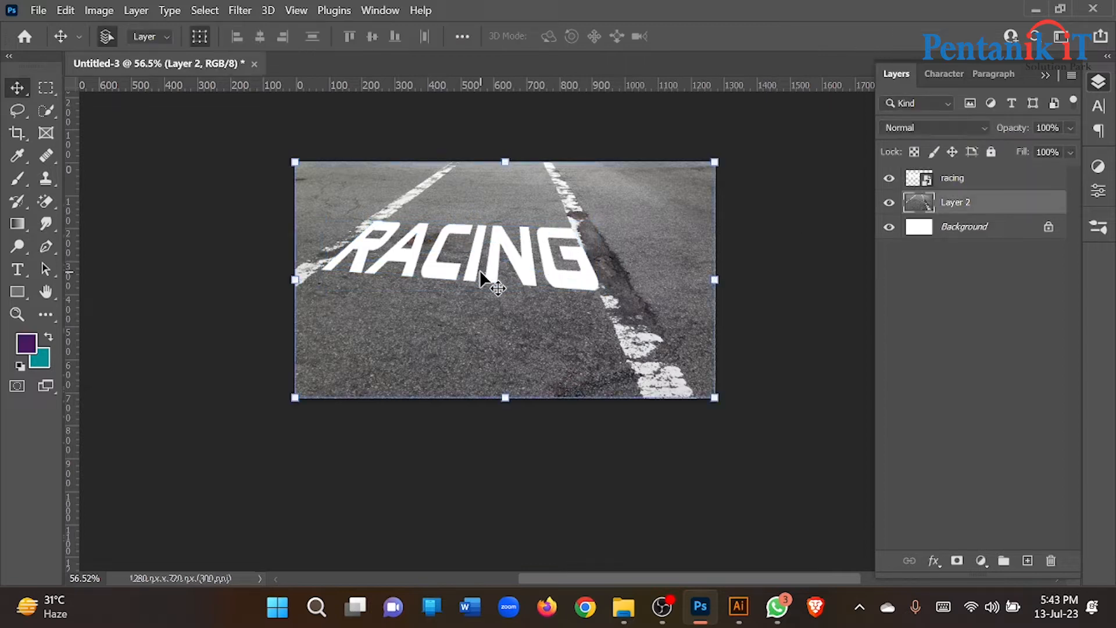
{"action": "left_click", "coordinate": [490, 262]}
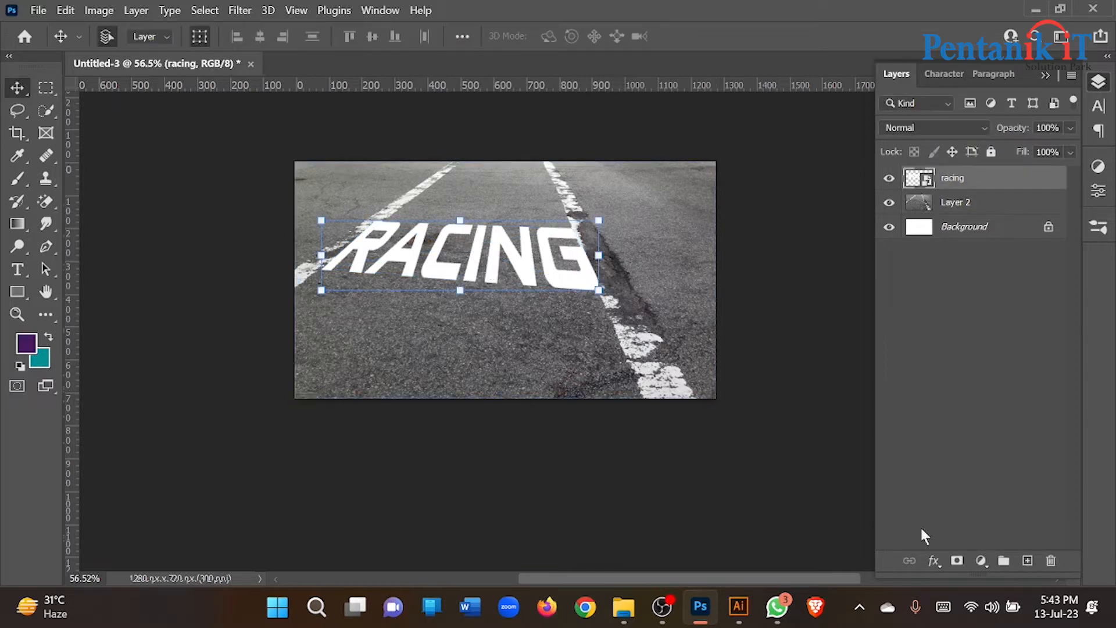
{"action": "left_click", "coordinate": [933, 561]}
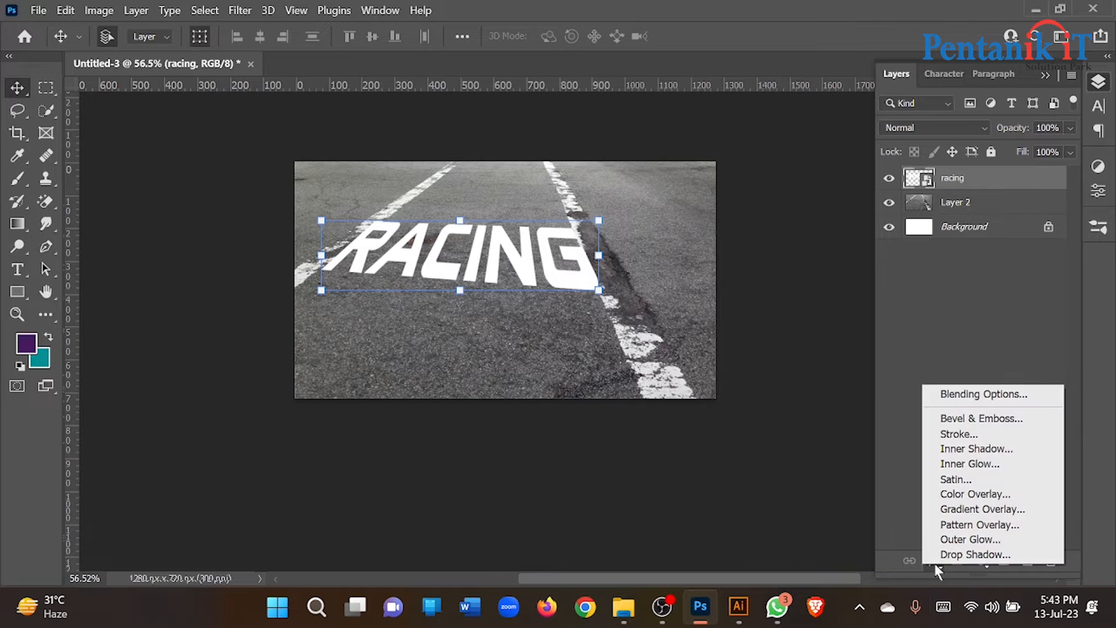
{"action": "left_click", "coordinate": [979, 399]}
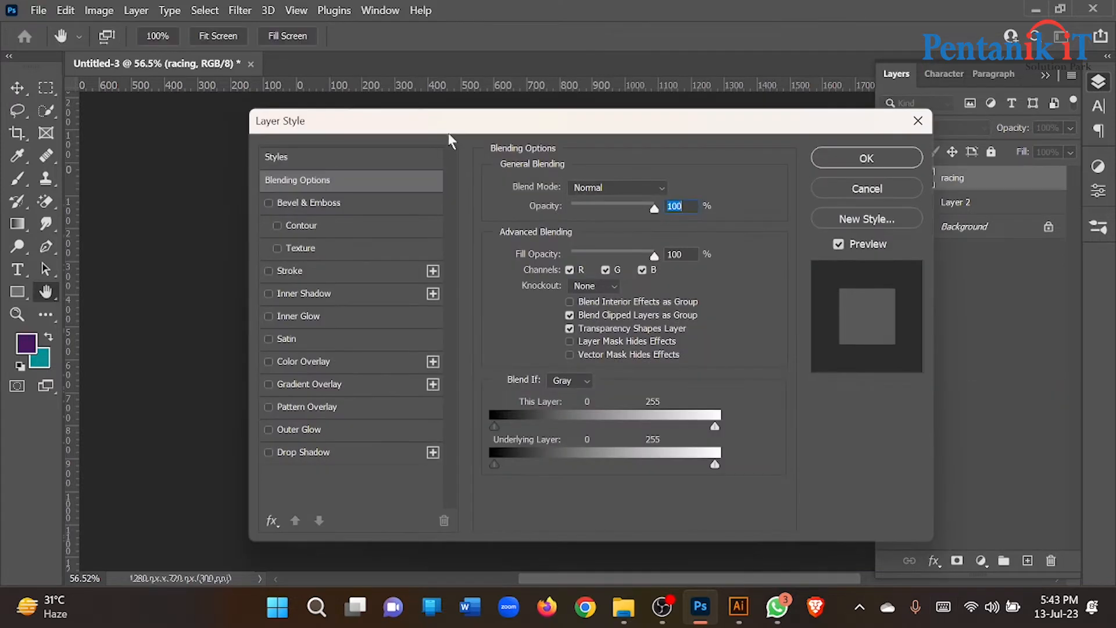
{"action": "left_click_drag", "start_coordinate": [449, 135], "coordinate": [804, 108]}
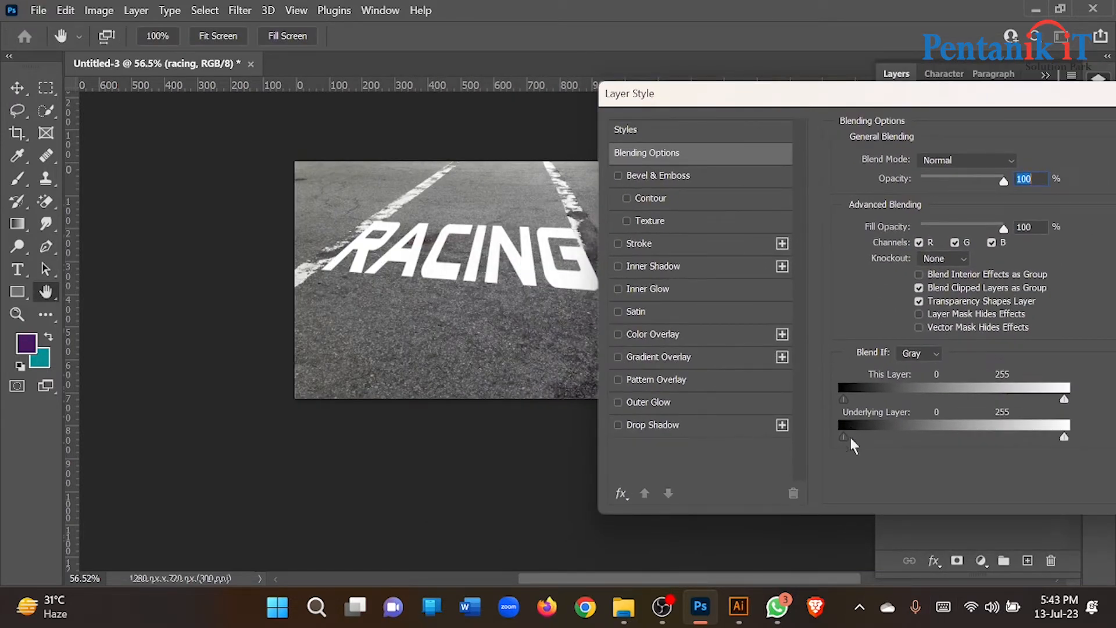
{"action": "left_click_drag", "start_coordinate": [842, 436], "coordinate": [925, 436]}
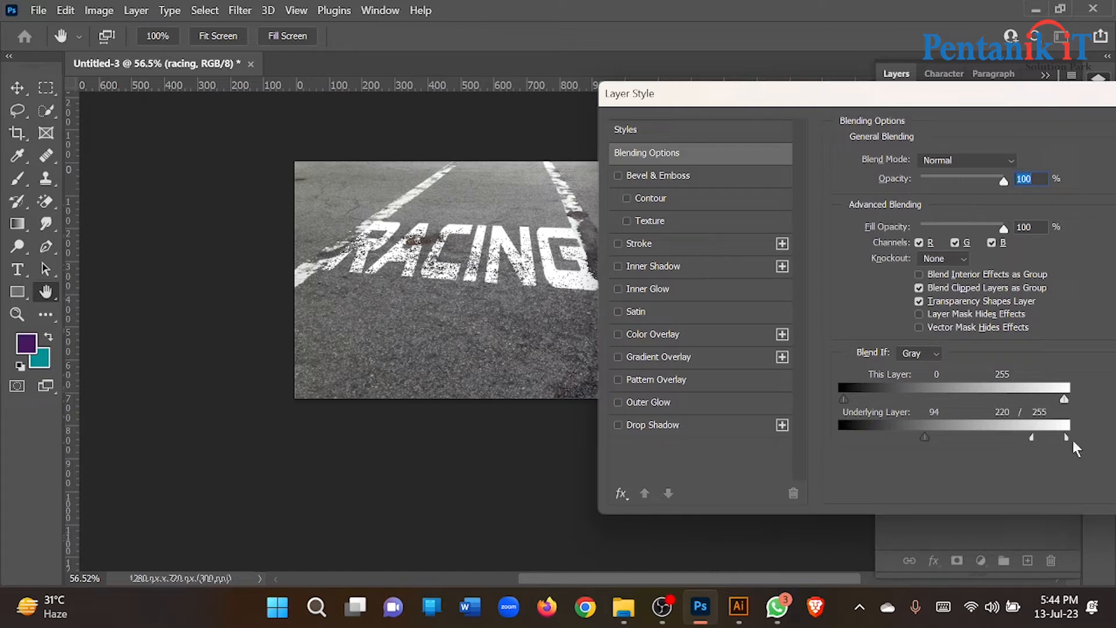
{"action": "left_click_drag", "start_coordinate": [1012, 441], "coordinate": [1053, 448]}
{"action": "left_click_drag", "start_coordinate": [976, 443], "coordinate": [954, 441]}
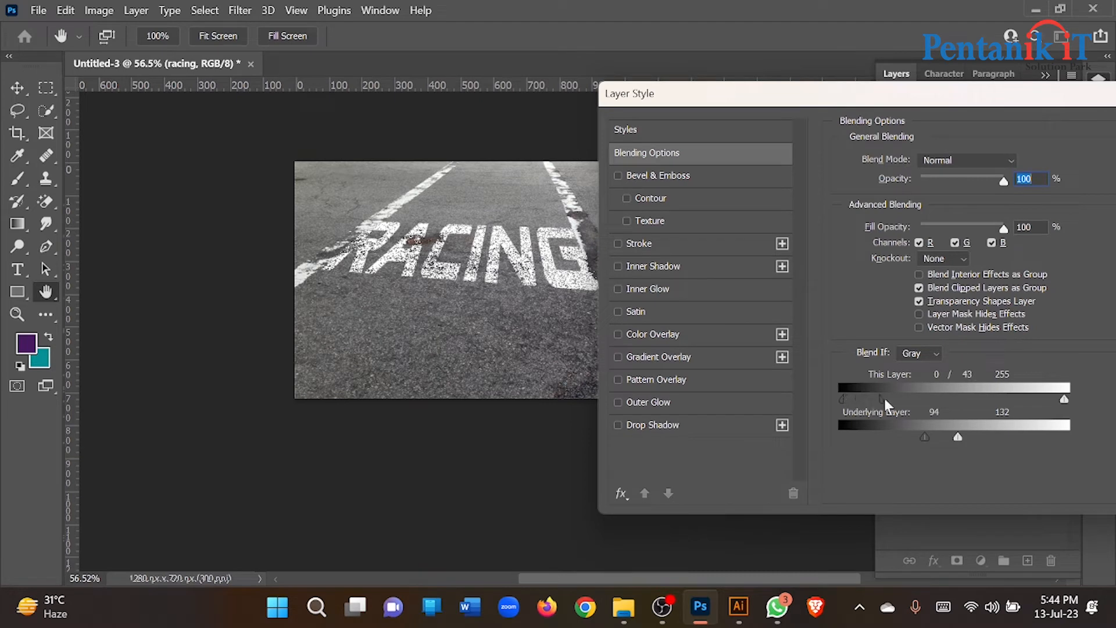
Set the racing layer's blend mode to Overlay with the This Layer white limit at 255 and apply the layer style
{"action": "left_click_drag", "start_coordinate": [1061, 401], "coordinate": [1063, 401]}
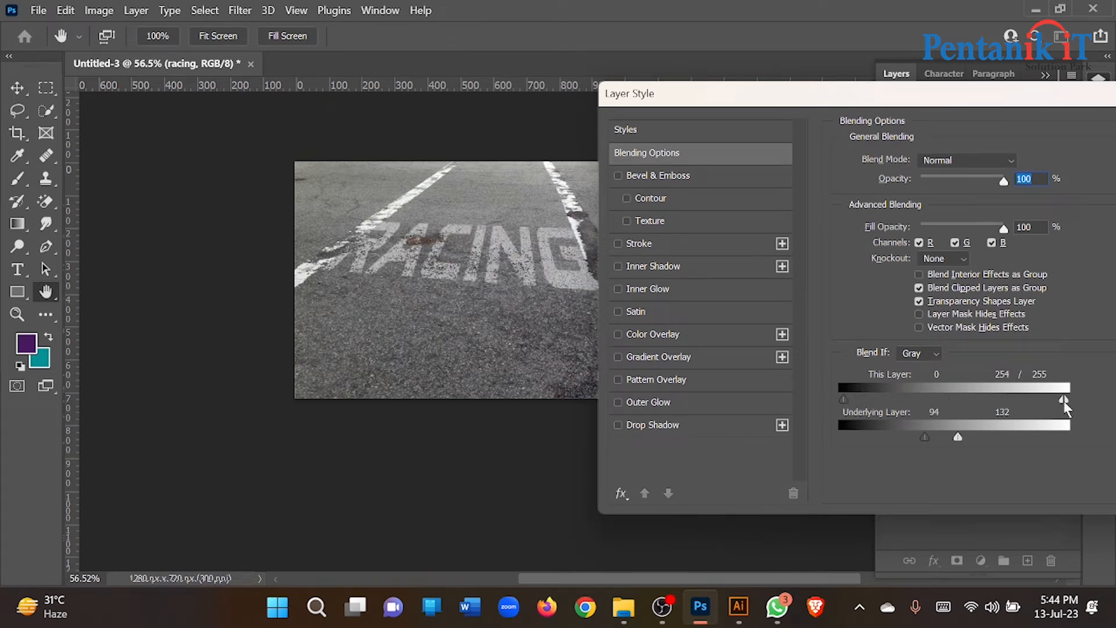
{"action": "left_click", "coordinate": [992, 161]}
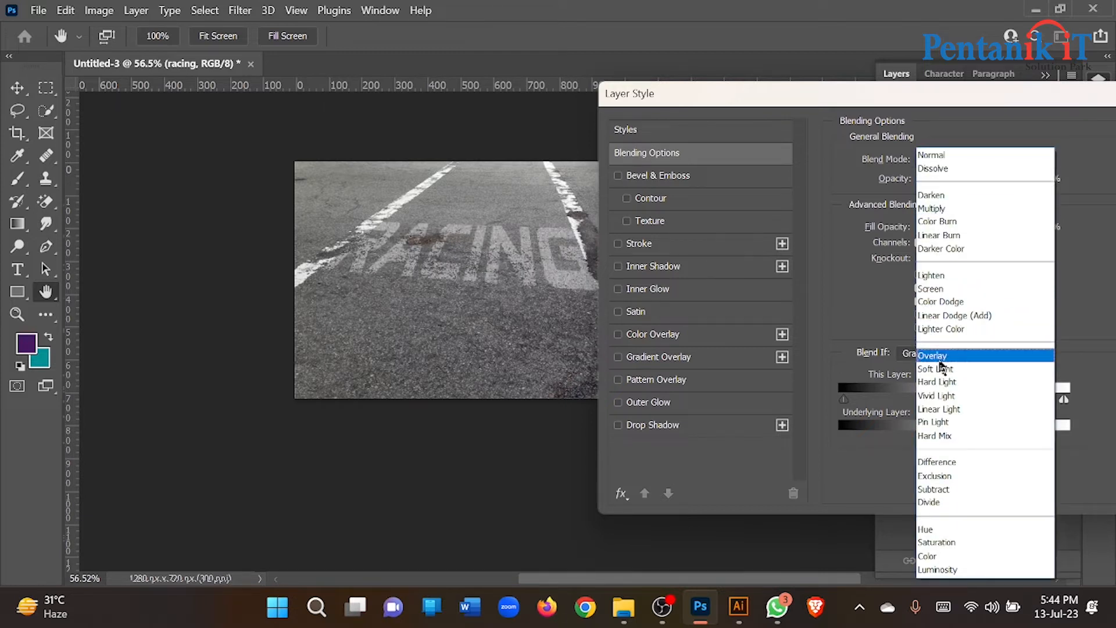
{"action": "left_click", "coordinate": [933, 355]}
{"action": "left_click_drag", "start_coordinate": [962, 104], "coordinate": [911, 114]}
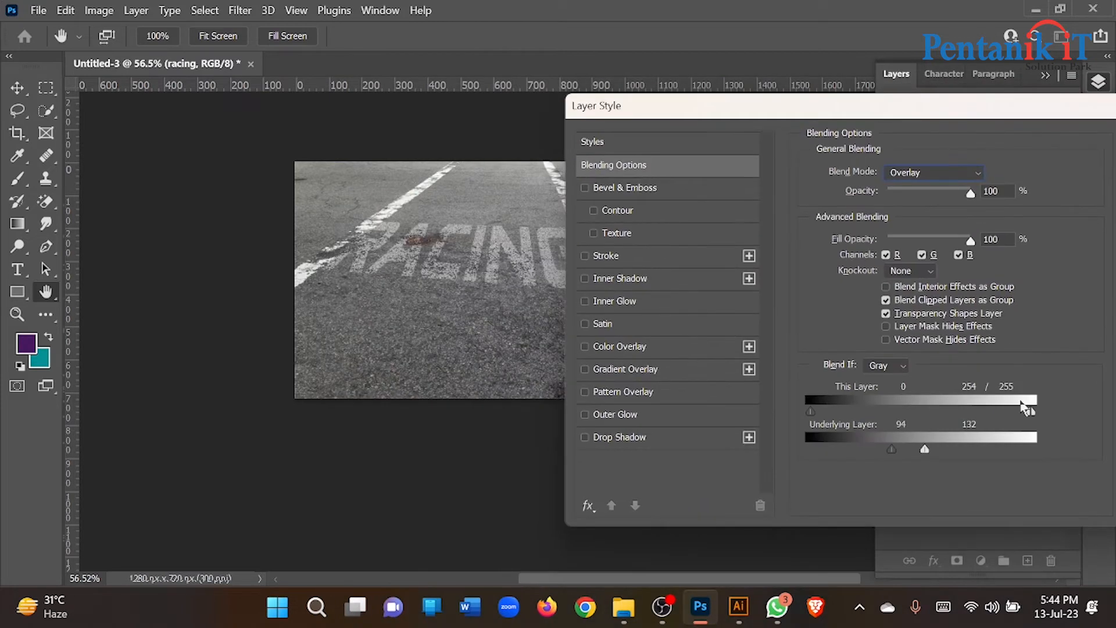
{"action": "left_click_drag", "start_coordinate": [1029, 416], "coordinate": [1049, 420]}
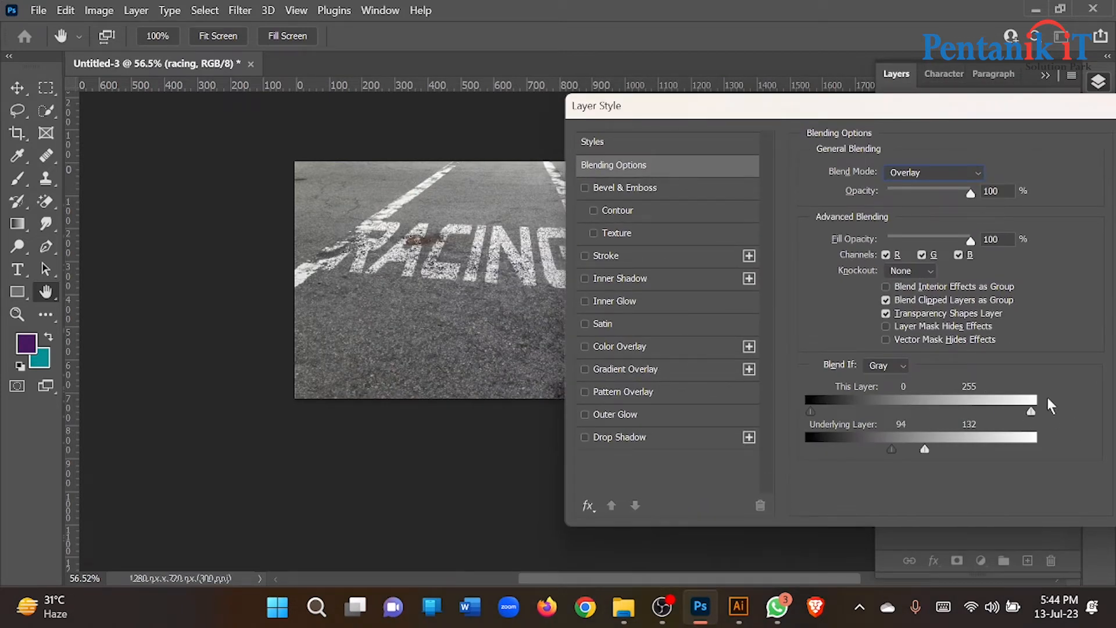
{"action": "left_click_drag", "start_coordinate": [1050, 113], "coordinate": [775, 173]}
{"action": "left_click", "coordinate": [917, 207]}
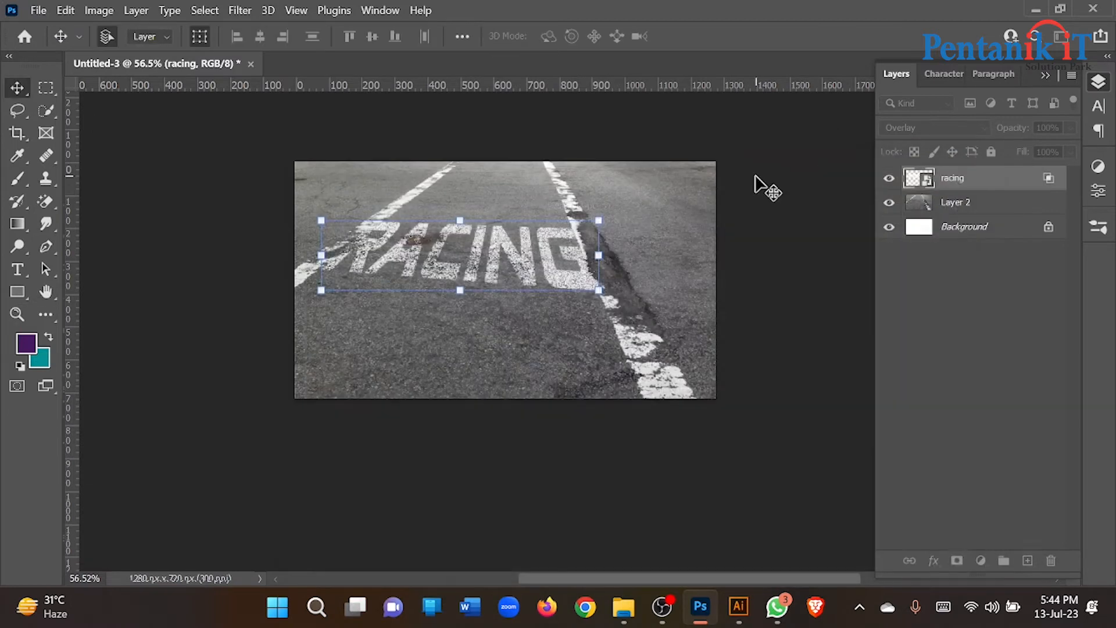
Try to move the RACING text nearer the foreground and distort it to fit between the road lines
{"action": "left_click_drag", "start_coordinate": [491, 274], "coordinate": [480, 340]}
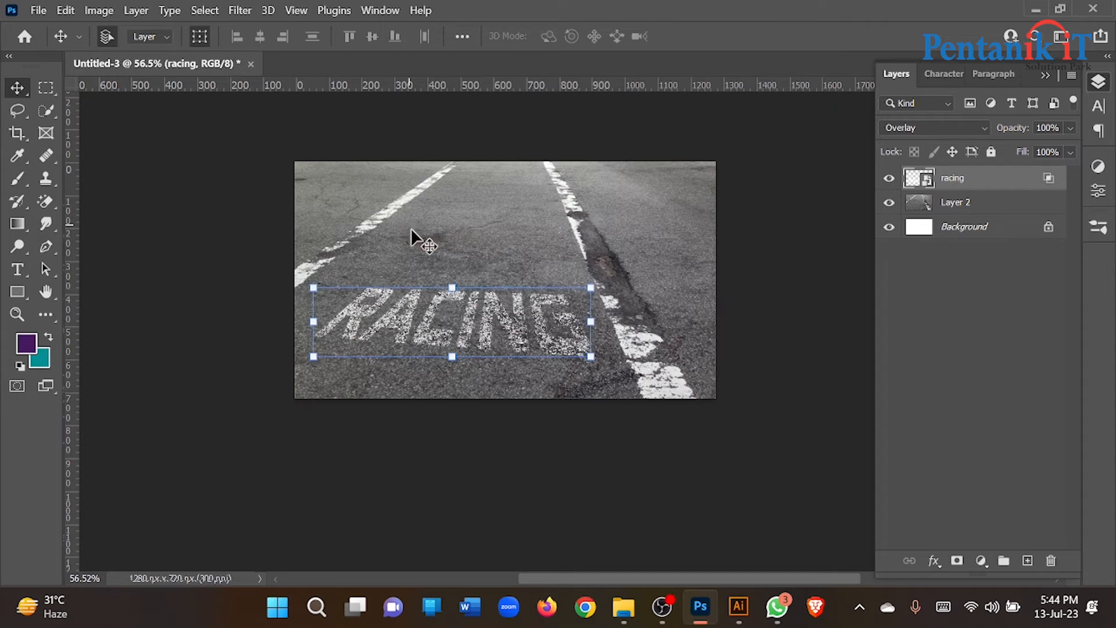
{"action": "key", "text": "ctrl+t"}
{"action": "right_click", "coordinate": [554, 303]}
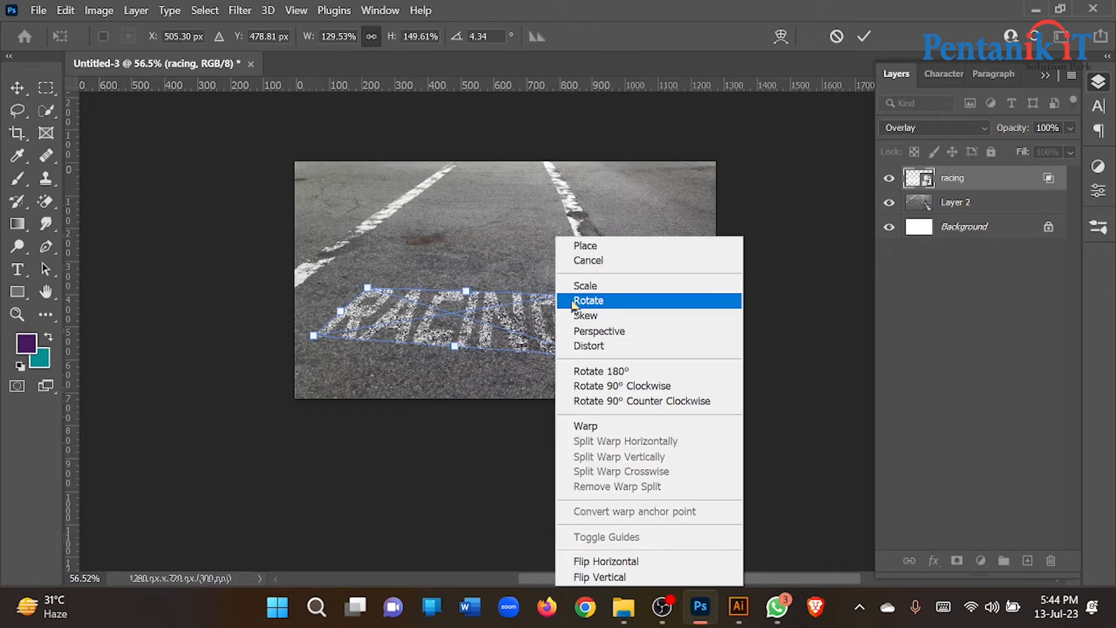
{"action": "left_click", "coordinate": [588, 345]}
{"action": "left_click_drag", "start_coordinate": [580, 324], "coordinate": [611, 324]}
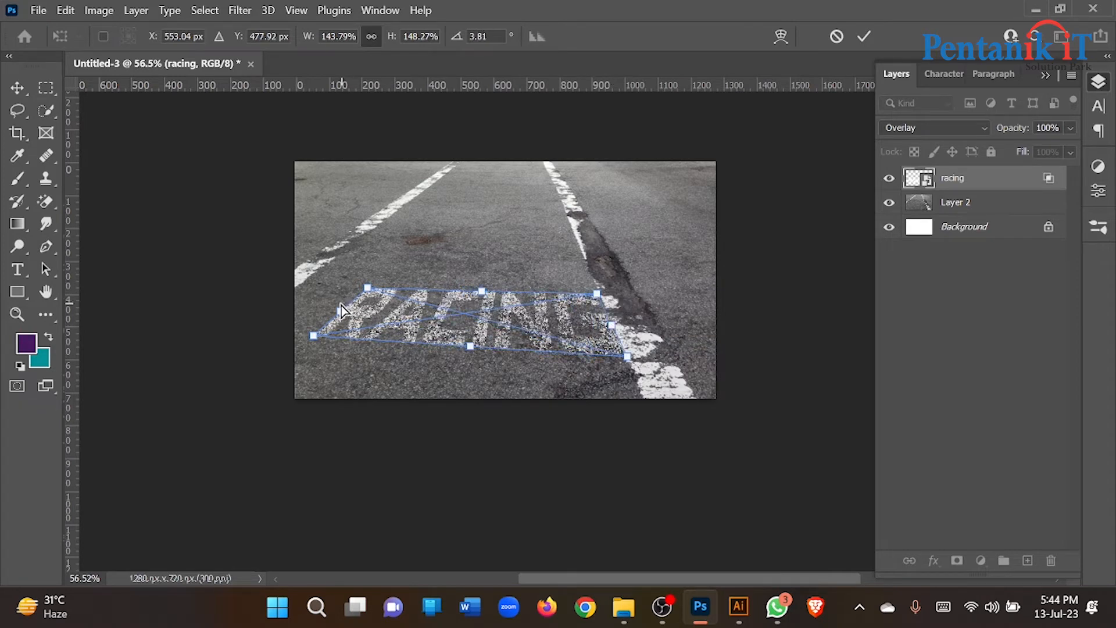
{"action": "left_click_drag", "start_coordinate": [342, 314], "coordinate": [349, 250]}
{"action": "key", "text": "ctrl+z"}
{"action": "left_click_drag", "start_coordinate": [366, 287], "coordinate": [318, 272]}
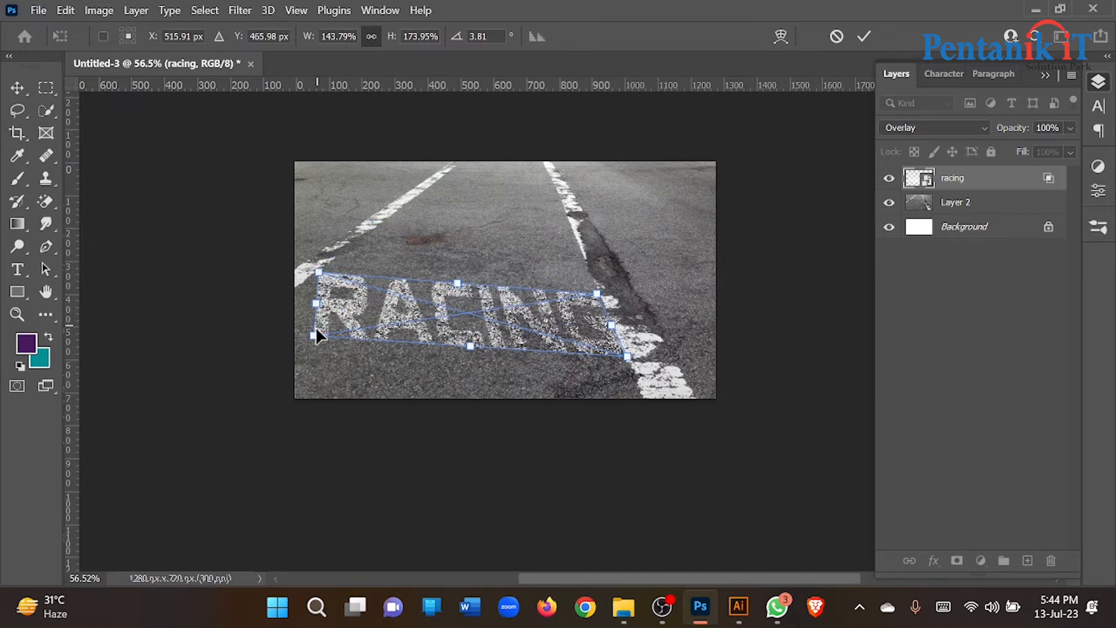
{"action": "left_click_drag", "start_coordinate": [311, 336], "coordinate": [290, 288]}
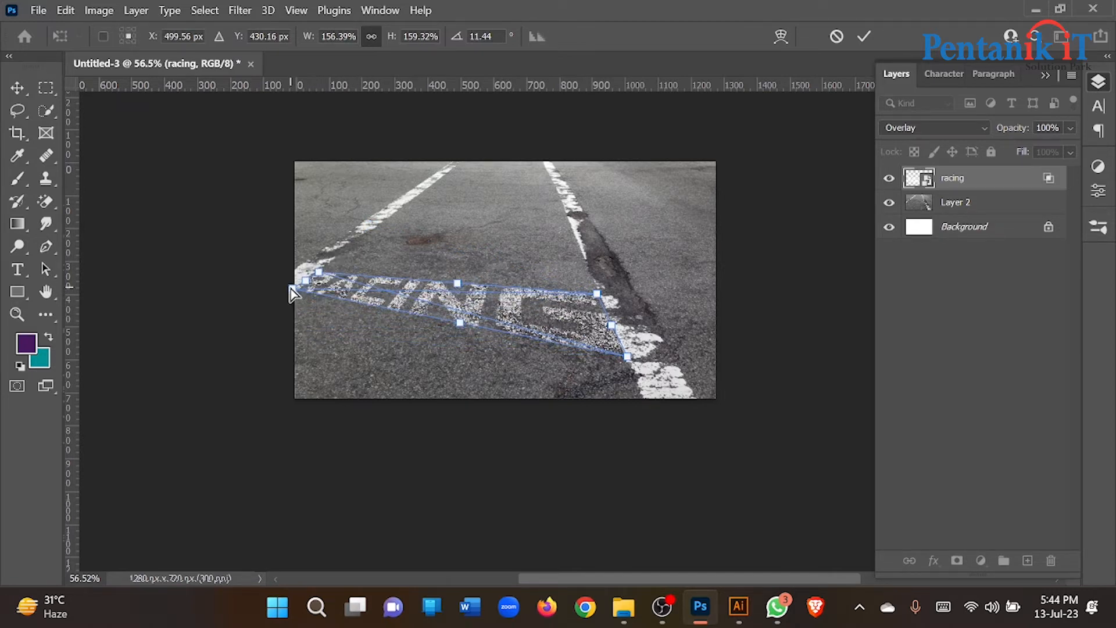
{"action": "left_click", "coordinate": [864, 36]}
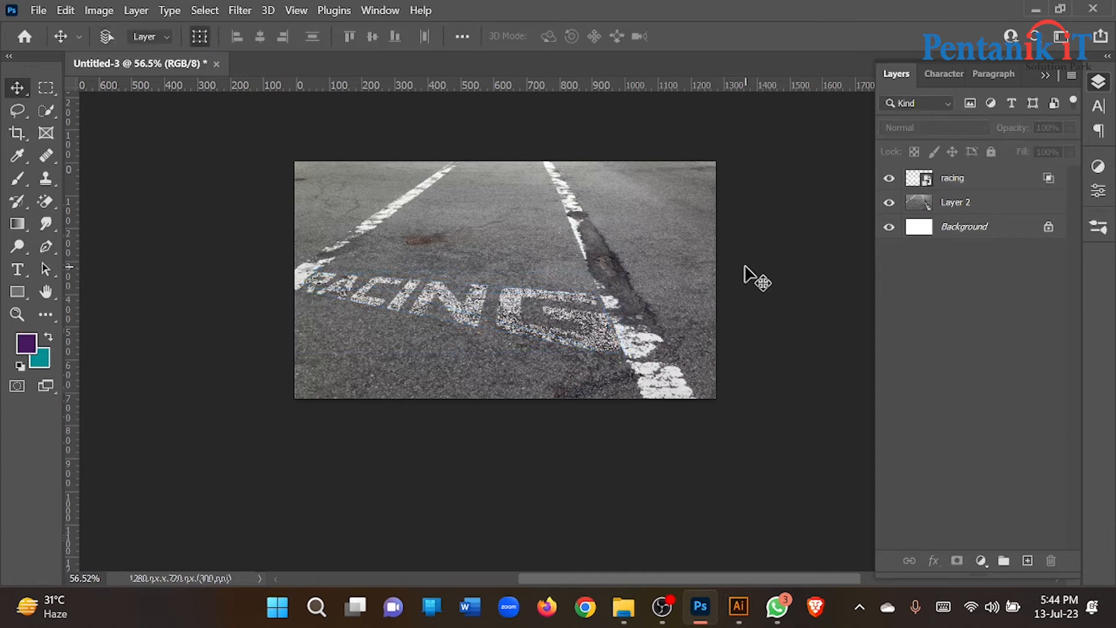
{"action": "key", "text": "ctrl+z"}
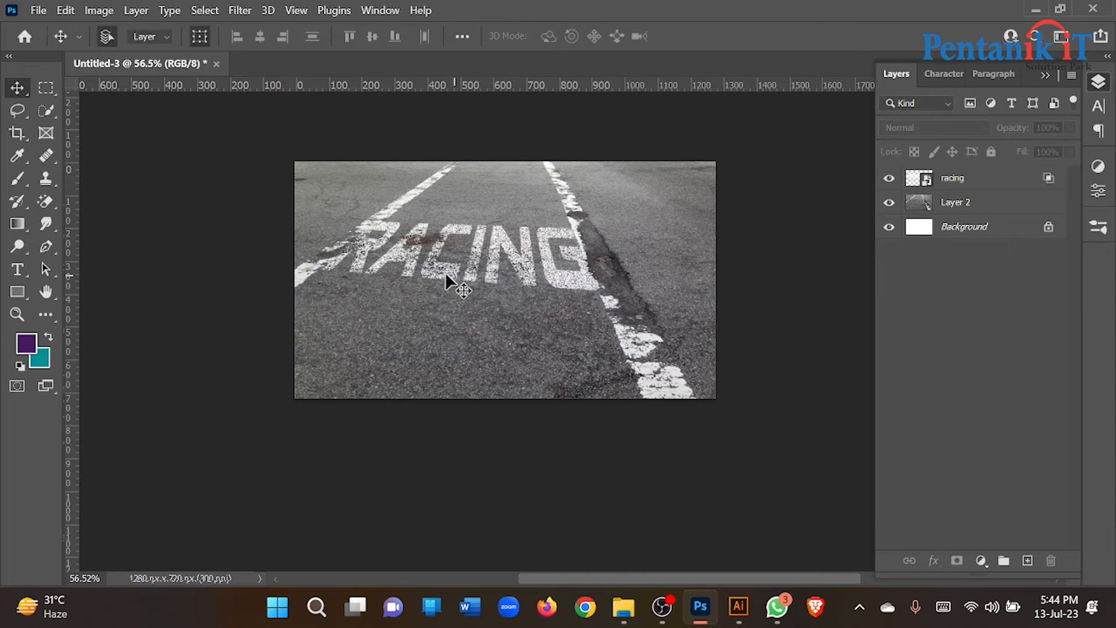
Delete the RACING text layer, keeping only the road image and the background
{"action": "left_click_drag", "start_coordinate": [479, 242], "coordinate": [476, 244]}
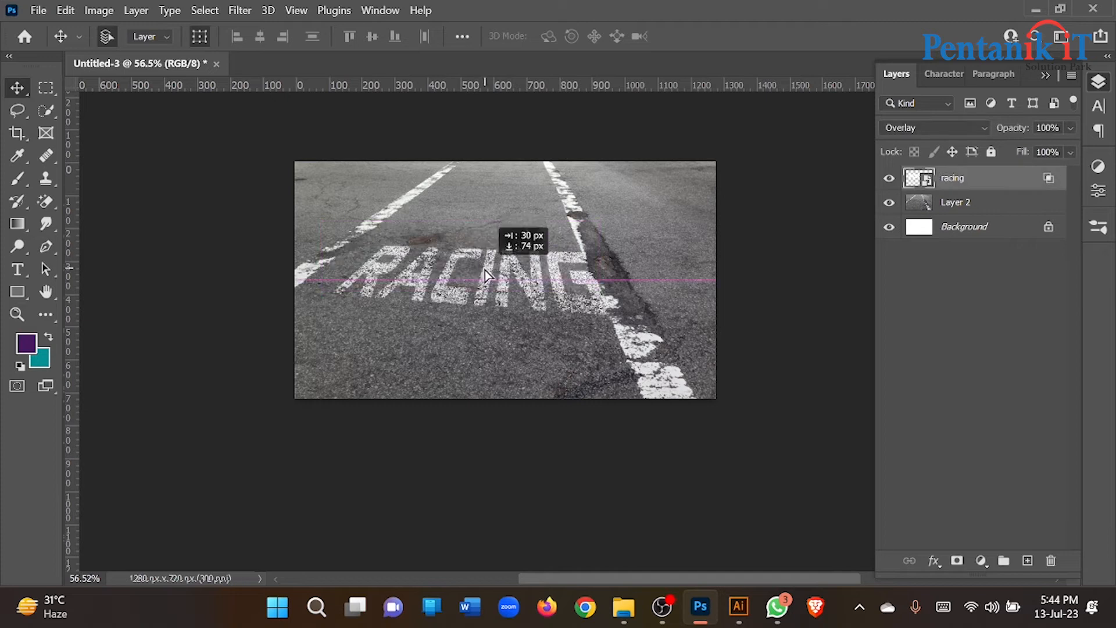
{"action": "left_click", "coordinate": [496, 243]}
{"action": "key", "text": "Delete"}
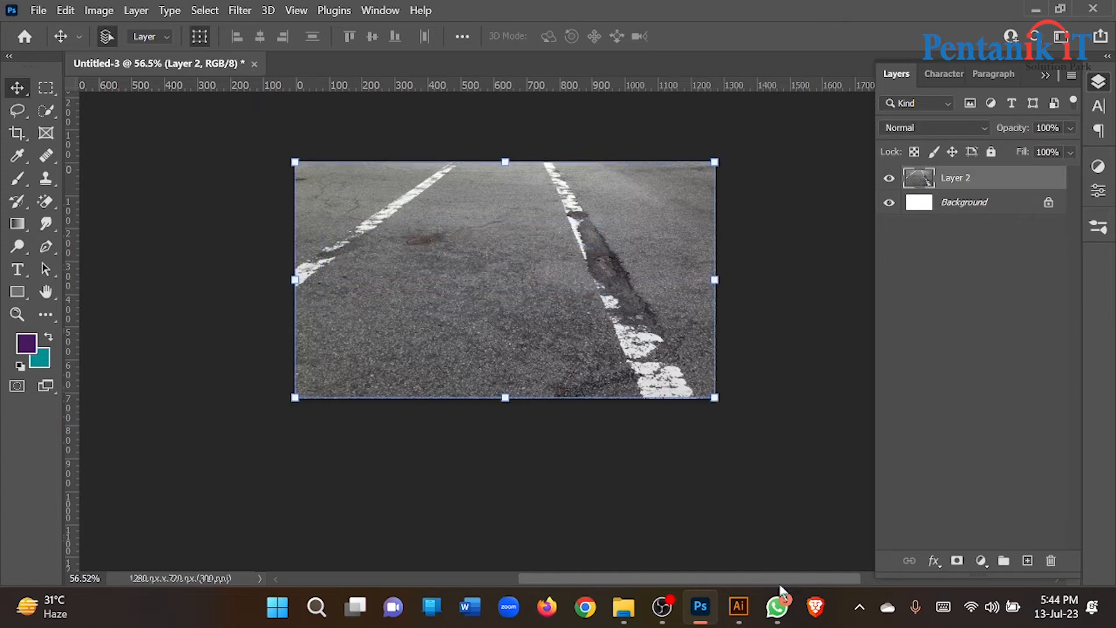
Switch to File Explorer and open the logo folder inside 1.My Work on the Work Station (D:) drive
{"action": "left_click", "coordinate": [623, 607]}
{"action": "left_click", "coordinate": [65, 273]}
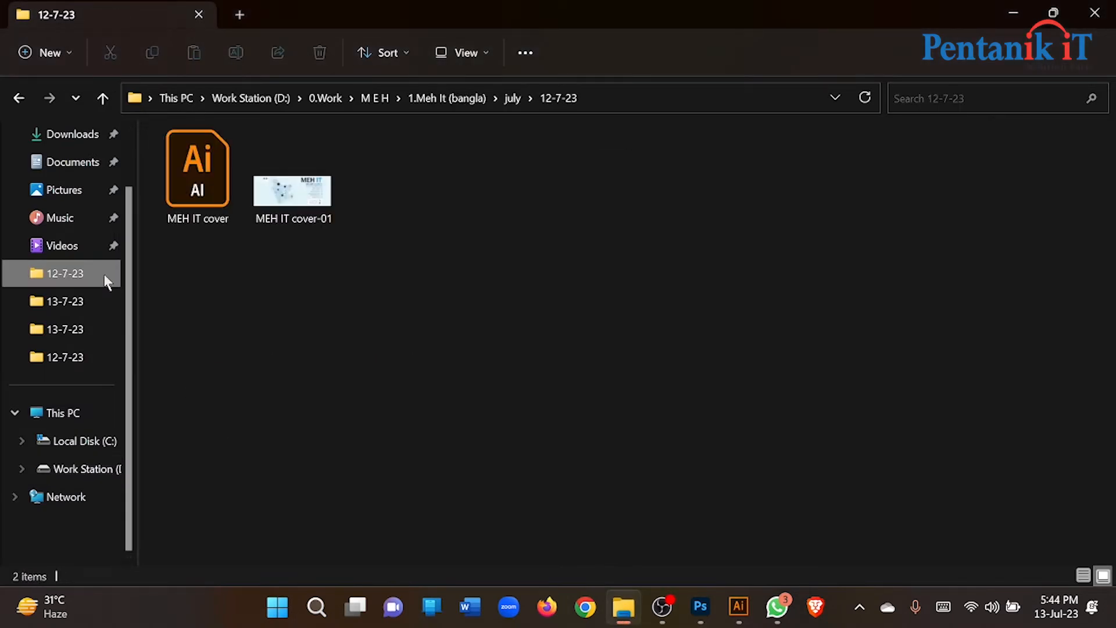
{"action": "scroll", "coordinate": [89, 287], "scroll_direction": "up", "scroll_amount": 2}
{"action": "left_click", "coordinate": [83, 278]}
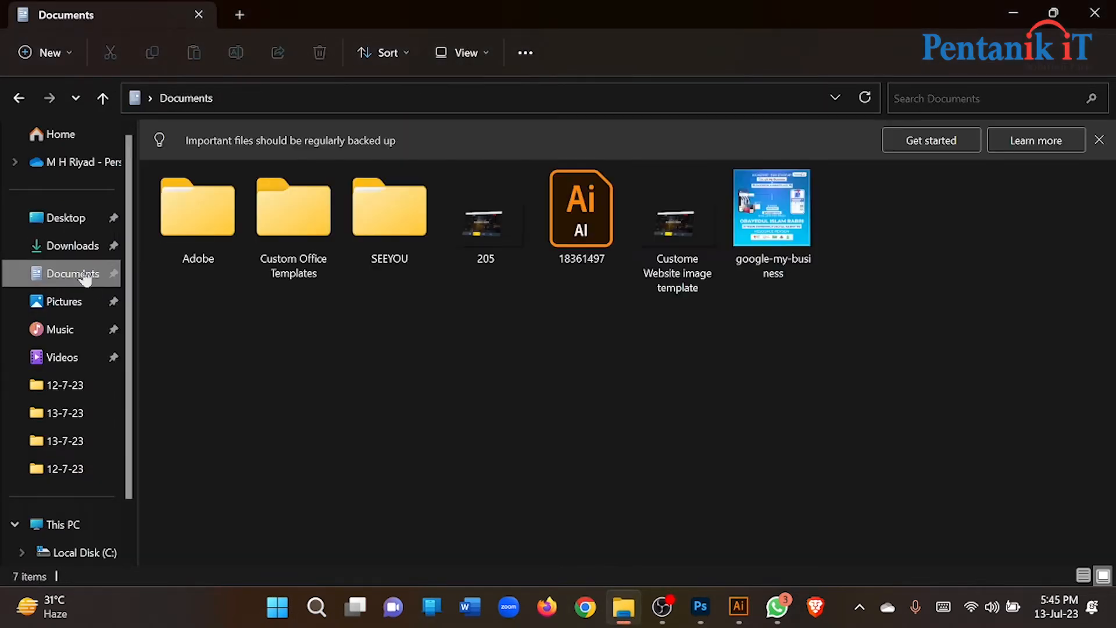
{"action": "left_click", "coordinate": [78, 549]}
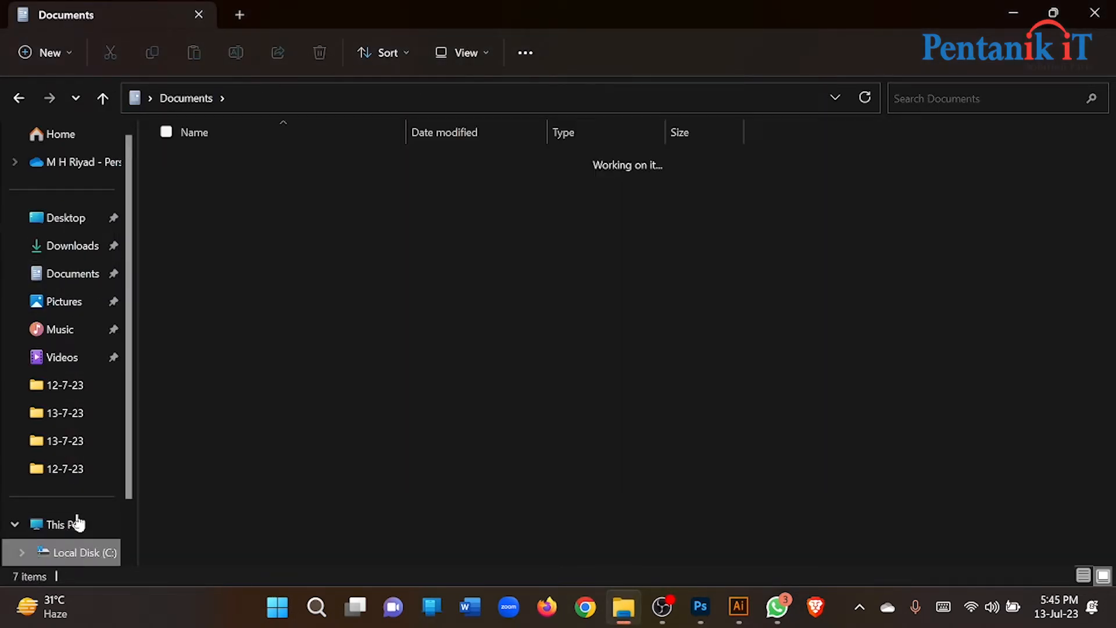
{"action": "scroll", "coordinate": [84, 451], "scroll_direction": "down", "scroll_amount": 2}
{"action": "left_click", "coordinate": [82, 468]}
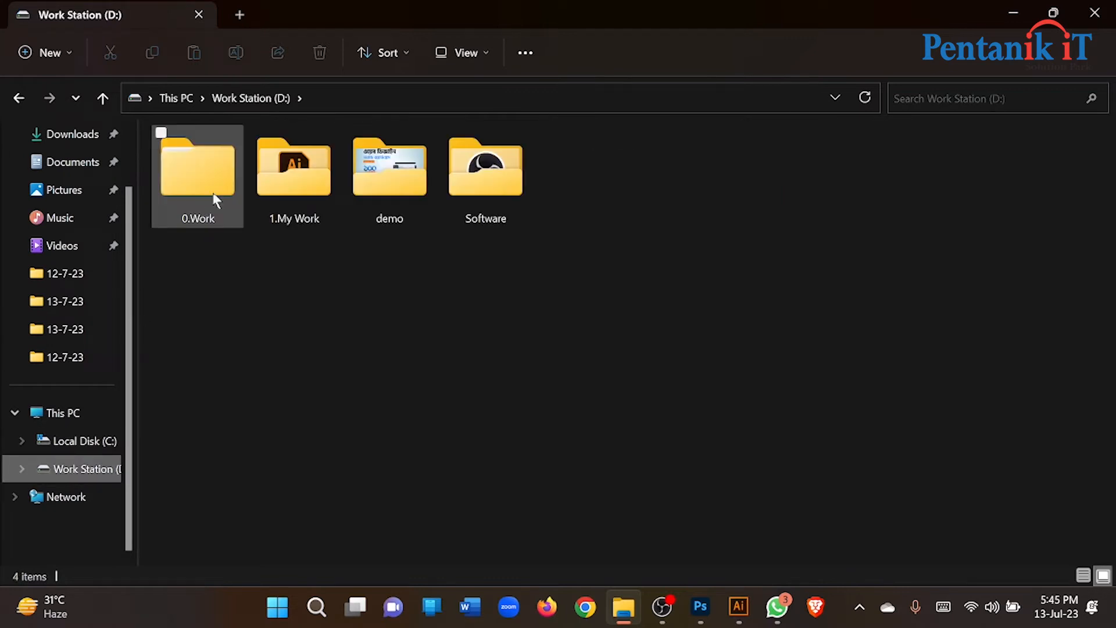
{"action": "left_click", "coordinate": [272, 176]}
{"action": "double_click", "coordinate": [272, 176]}
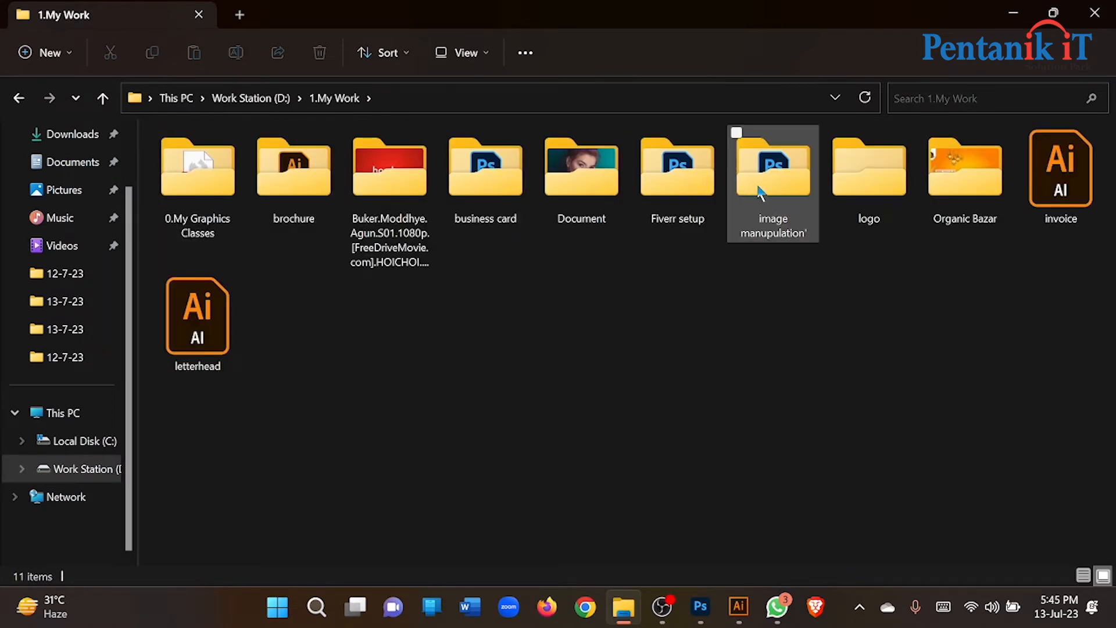
{"action": "double_click", "coordinate": [844, 181]}
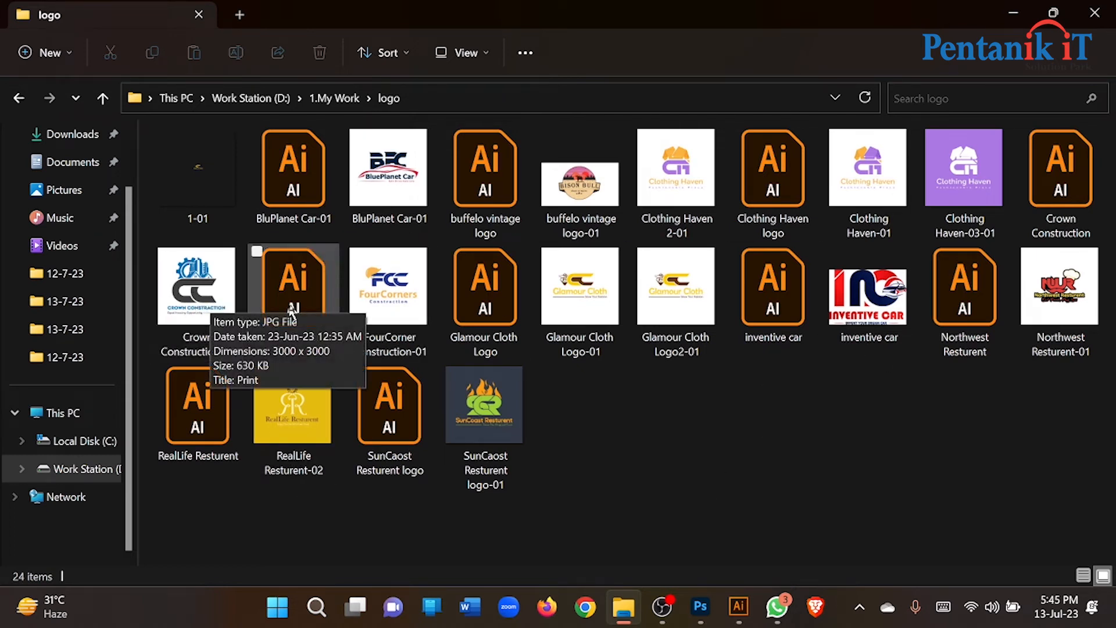
Open the Crown Construction AI file in Illustrator and copy the complete logo with its text
{"action": "left_click", "coordinate": [211, 302]}
{"action": "double_click", "coordinate": [1071, 191]}
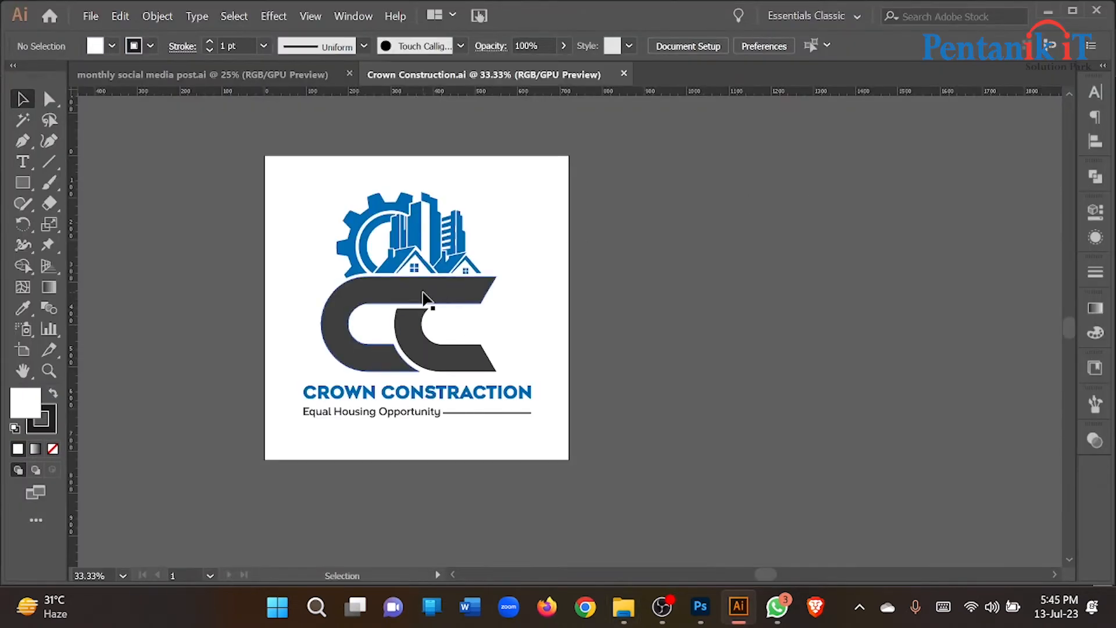
{"action": "left_click", "coordinate": [423, 298]}
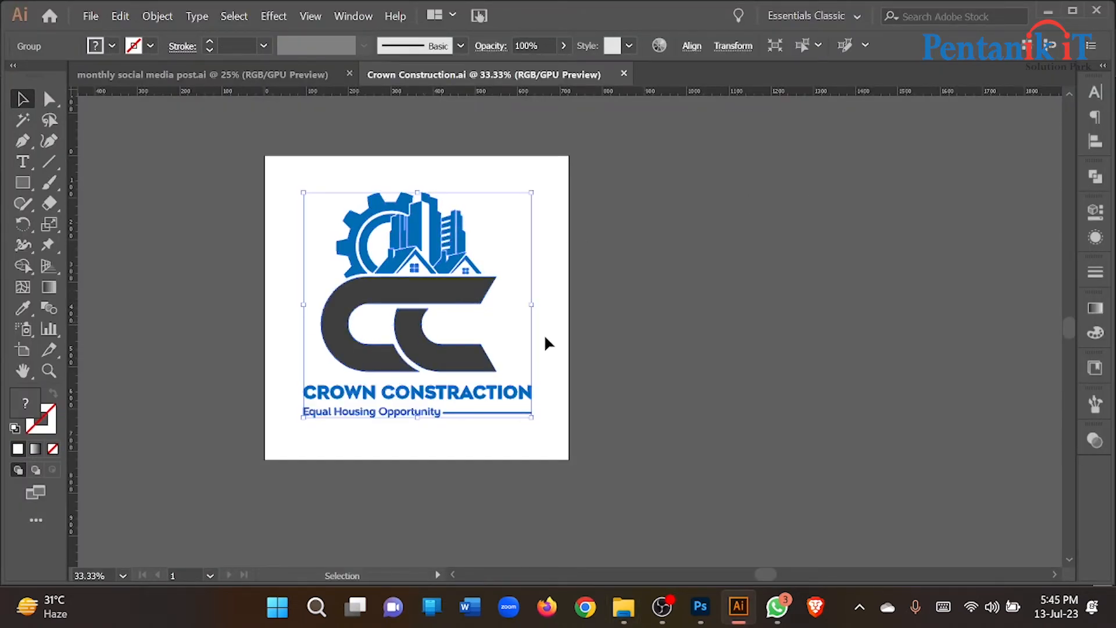
Switch to Photoshop and try to paste the logo onto the road image as a smart object scaled to 23.58%
{"action": "left_click", "coordinate": [701, 606]}
{"action": "key", "text": "ctrl+v"}
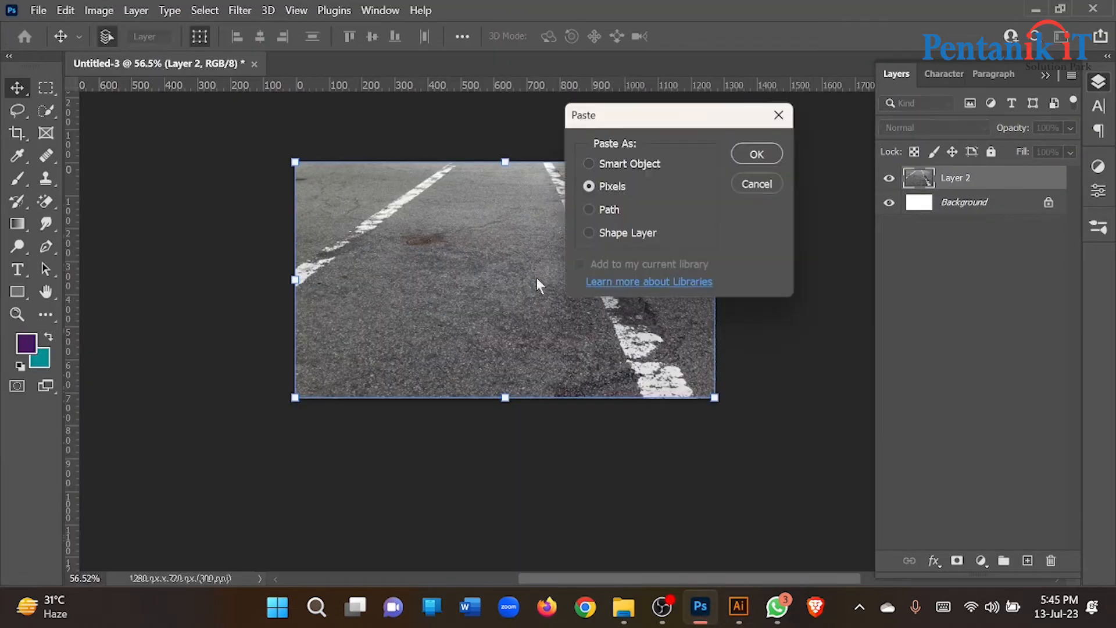
{"action": "left_click", "coordinate": [631, 165]}
{"action": "left_click", "coordinate": [757, 154]}
{"action": "left_click_drag", "start_coordinate": [510, 161], "coordinate": [497, 194]}
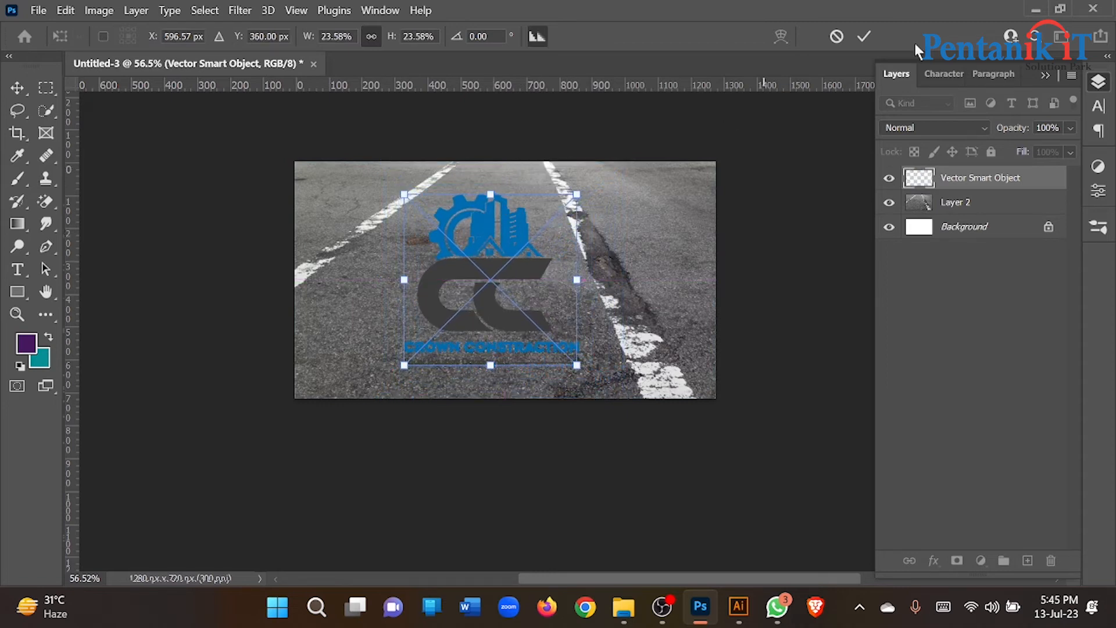
{"action": "left_click", "coordinate": [864, 36]}
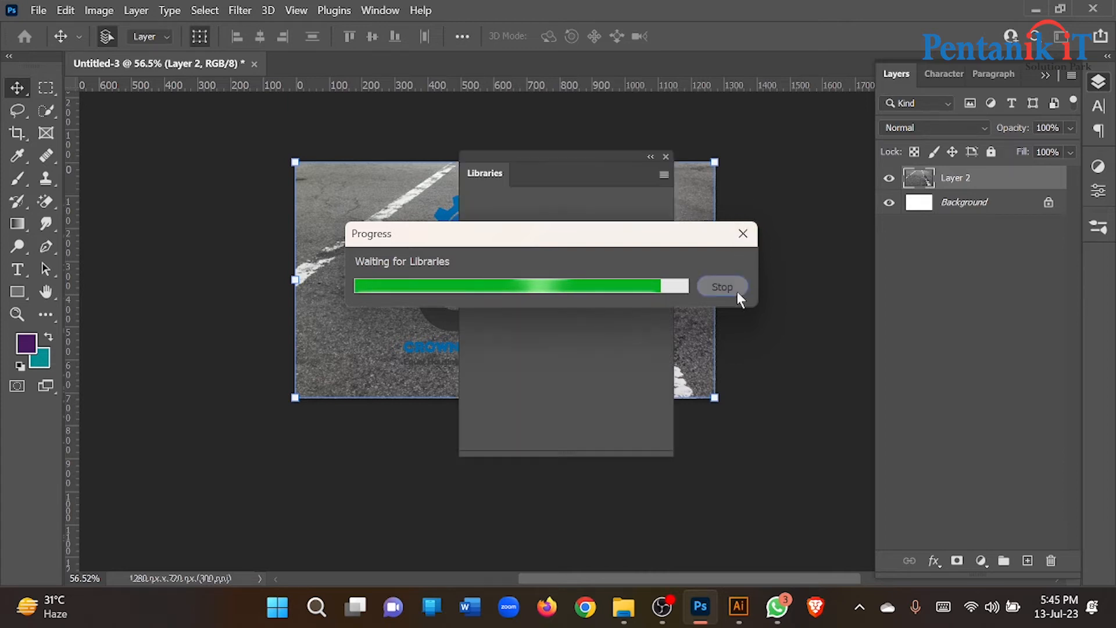
{"action": "left_click", "coordinate": [666, 157]}
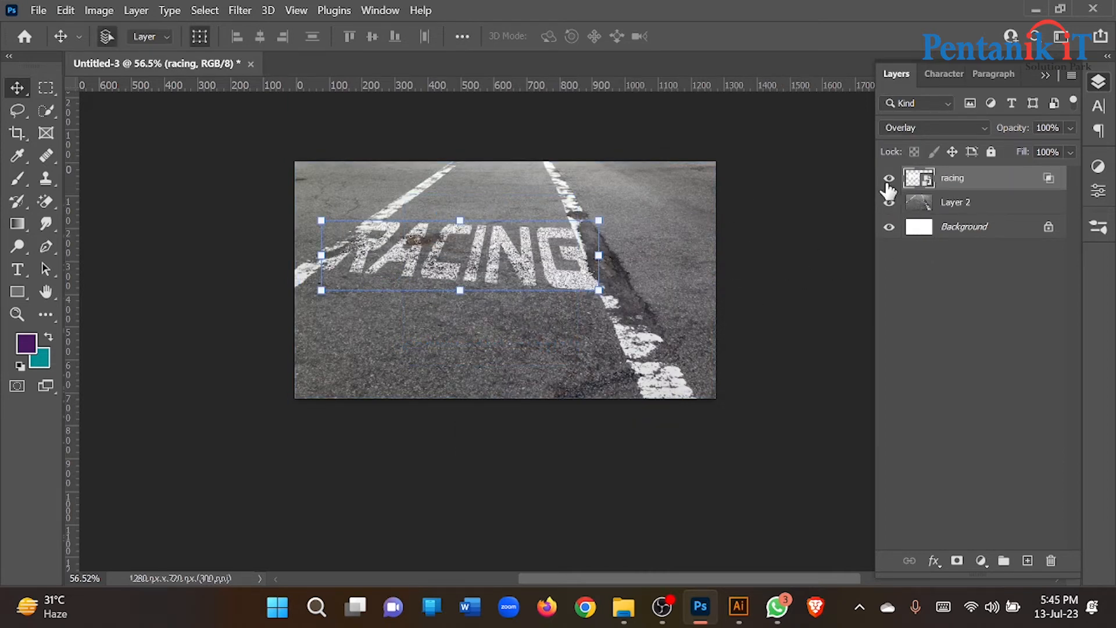
Hide the racing layer and paste the Crown Construction logo above it as a smart object
{"action": "left_click", "coordinate": [889, 179]}
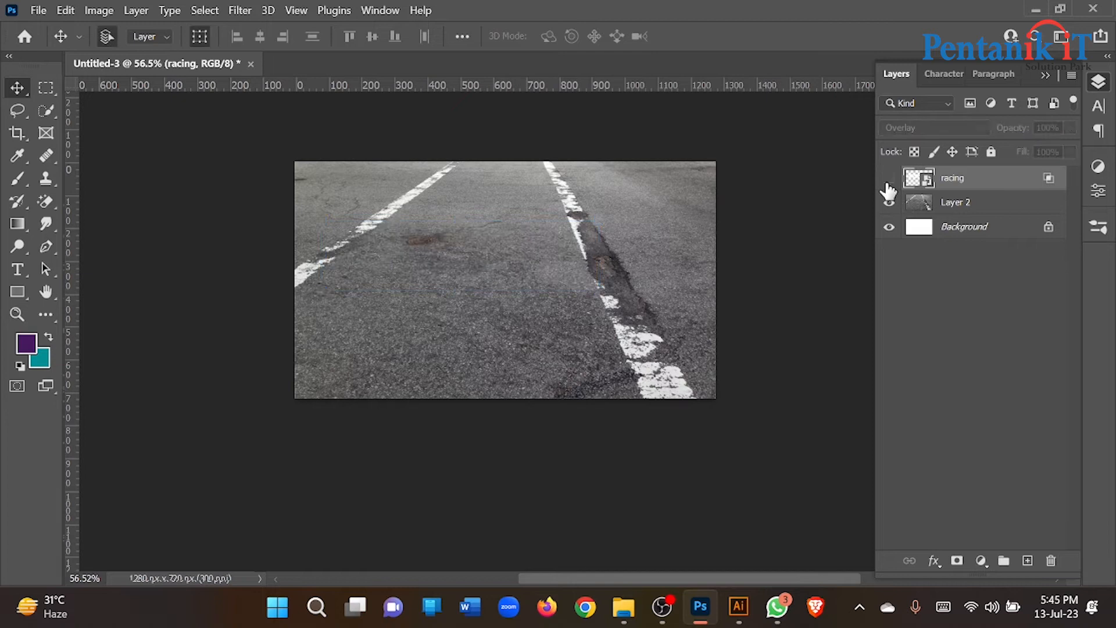
{"action": "key", "text": "ctrl+v"}
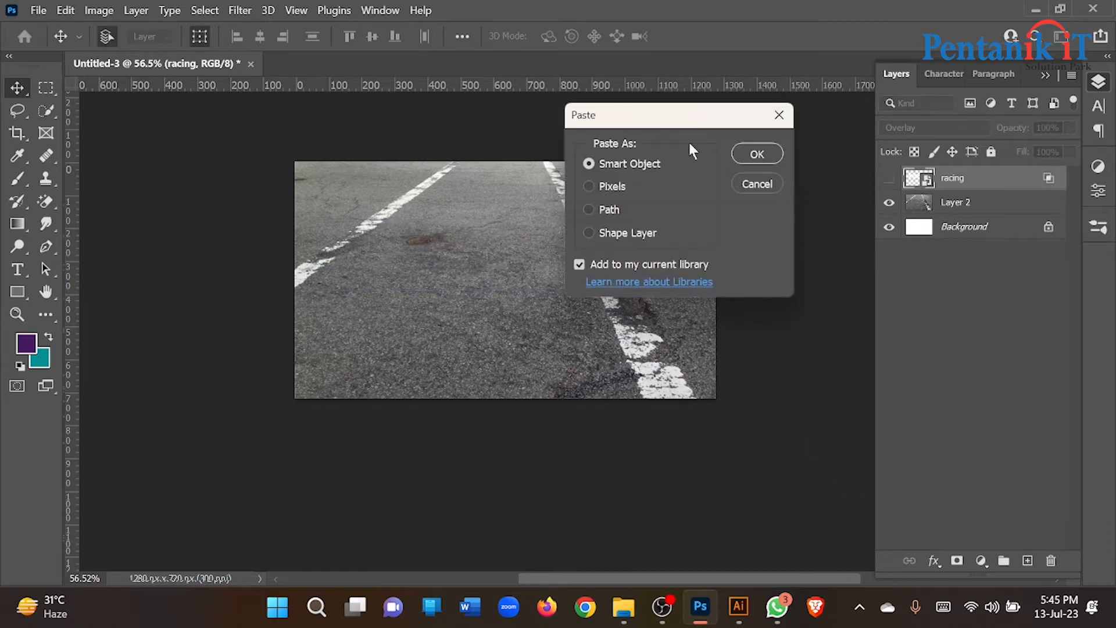
{"action": "left_click", "coordinate": [755, 155]}
{"action": "left_click", "coordinate": [863, 36]}
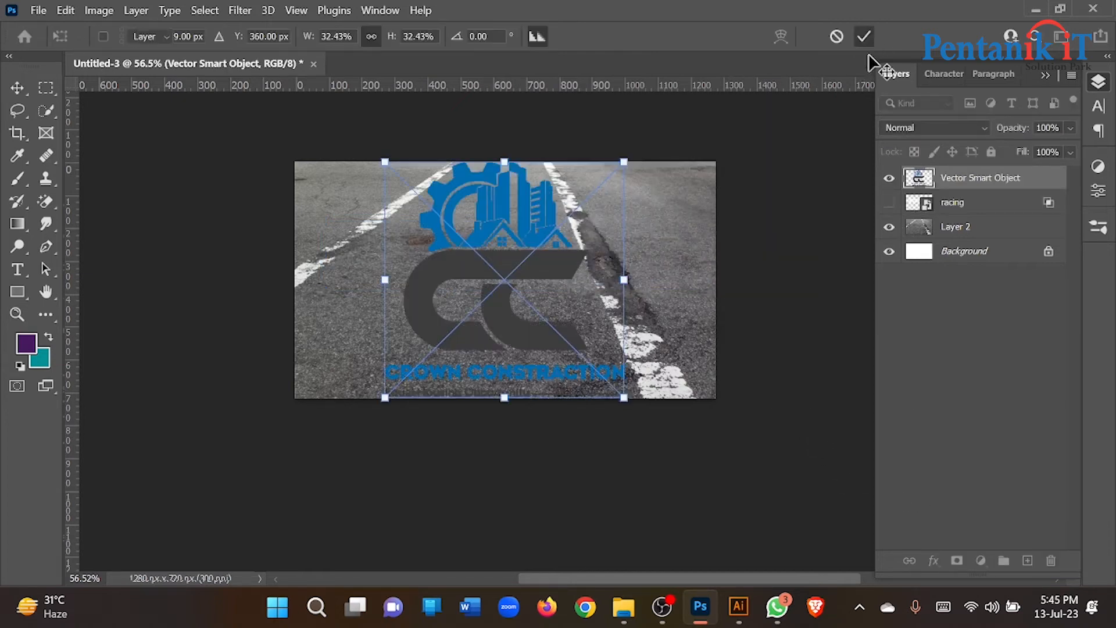
Apply a Color Overlay to the logo layer and set the overlay color to white
{"action": "left_click", "coordinate": [933, 560]}
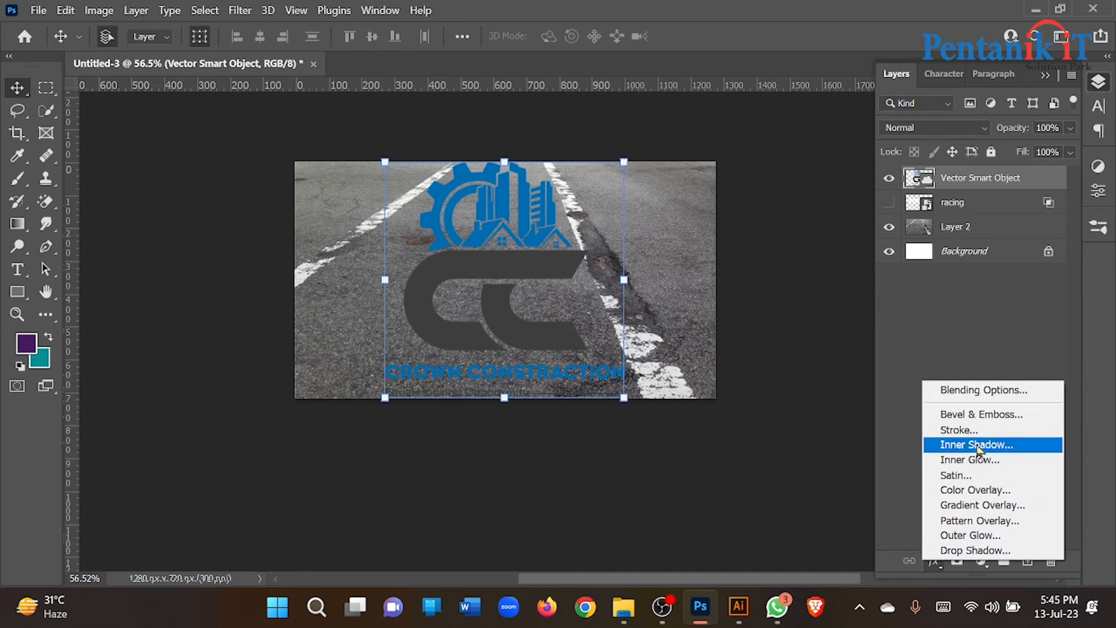
{"action": "left_click", "coordinate": [981, 491]}
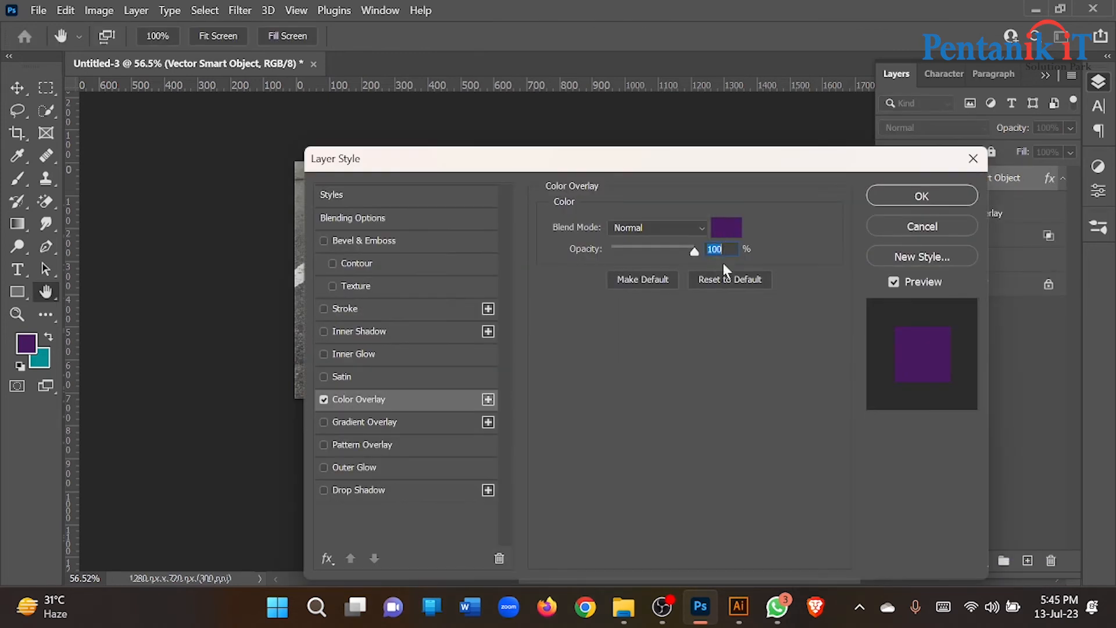
{"action": "left_click", "coordinate": [726, 228]}
{"action": "left_click_drag", "start_coordinate": [762, 198], "coordinate": [618, 109]}
{"action": "left_click", "coordinate": [1026, 127]}
{"action": "left_click", "coordinate": [923, 197]}
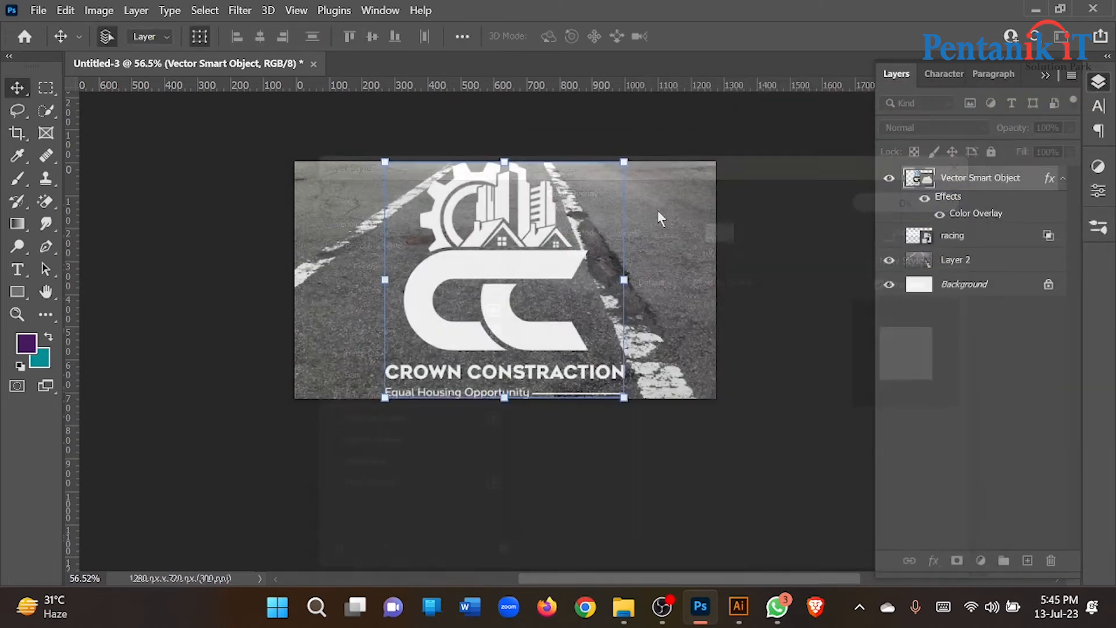
Scale the logo down to 31.15% on the road and apply the transform
{"action": "left_click_drag", "start_coordinate": [506, 163], "coordinate": [506, 170]}
{"action": "left_click_drag", "start_coordinate": [497, 288], "coordinate": [497, 288]}
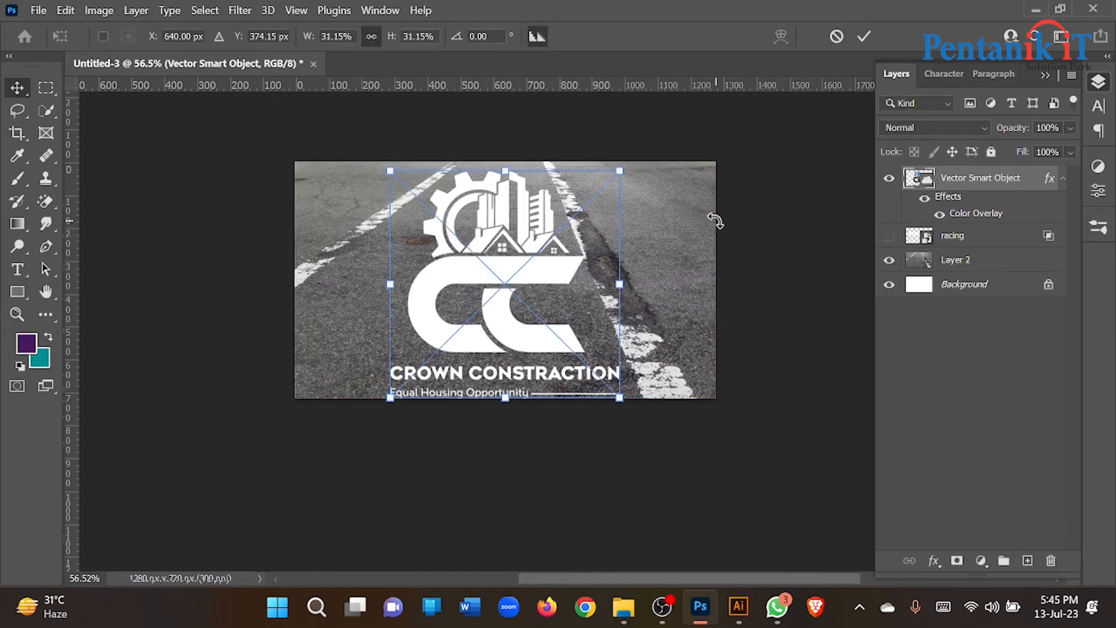
{"action": "right_click", "coordinate": [567, 281]}
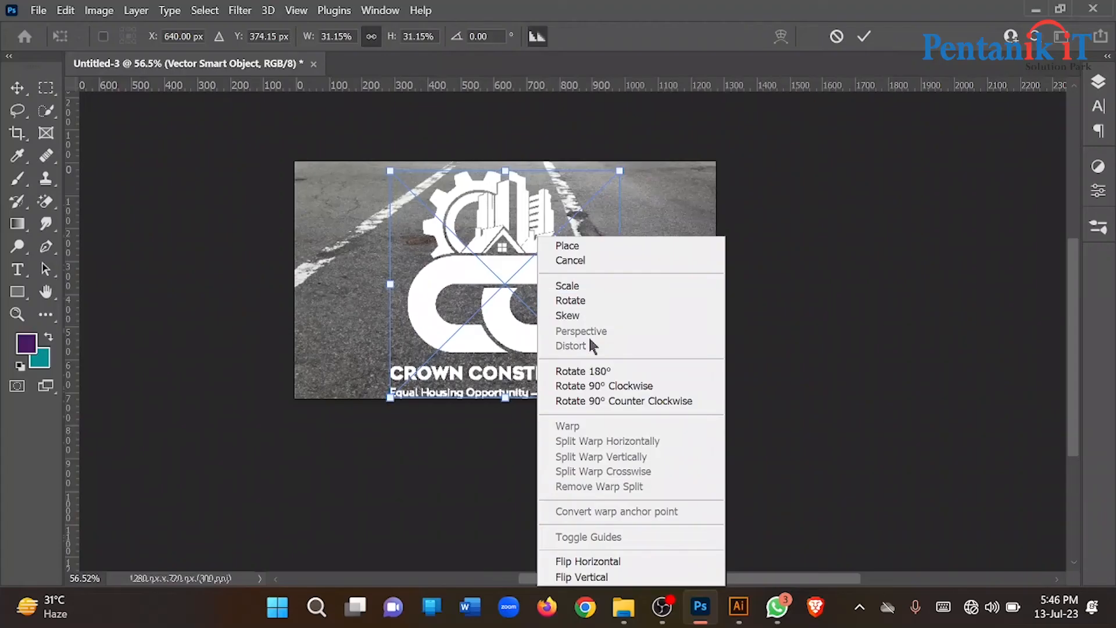
{"action": "left_click", "coordinate": [863, 42]}
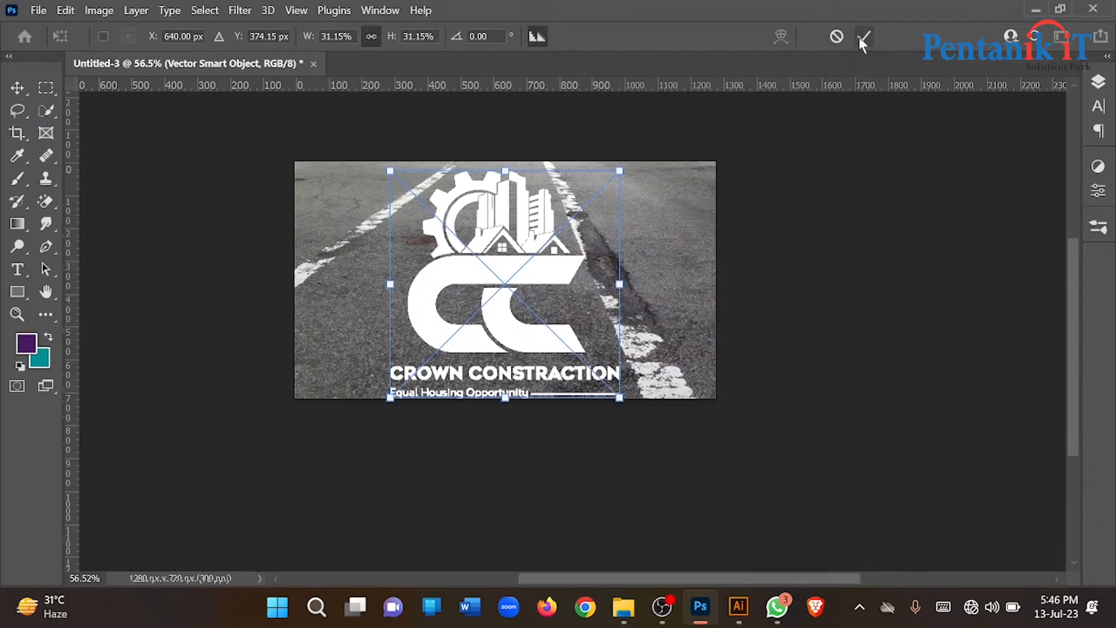
Convert the logo layer with its color overlay into a new smart object so it can be distorted
{"action": "left_click", "coordinate": [1096, 87]}
{"action": "right_click", "coordinate": [968, 185]}
{"action": "left_click", "coordinate": [814, 185]}
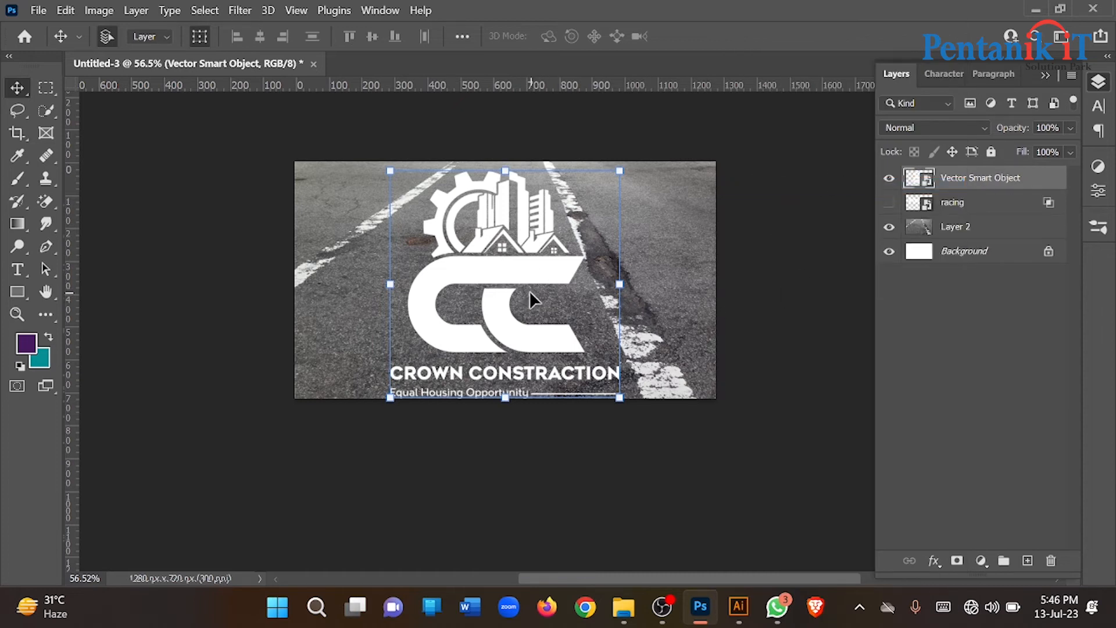
Distort the logo into the road's perspective, flattening its near edge and narrowing its far edge between the white lines
{"action": "key", "text": "ctrl+t"}
{"action": "right_click", "coordinate": [531, 273]}
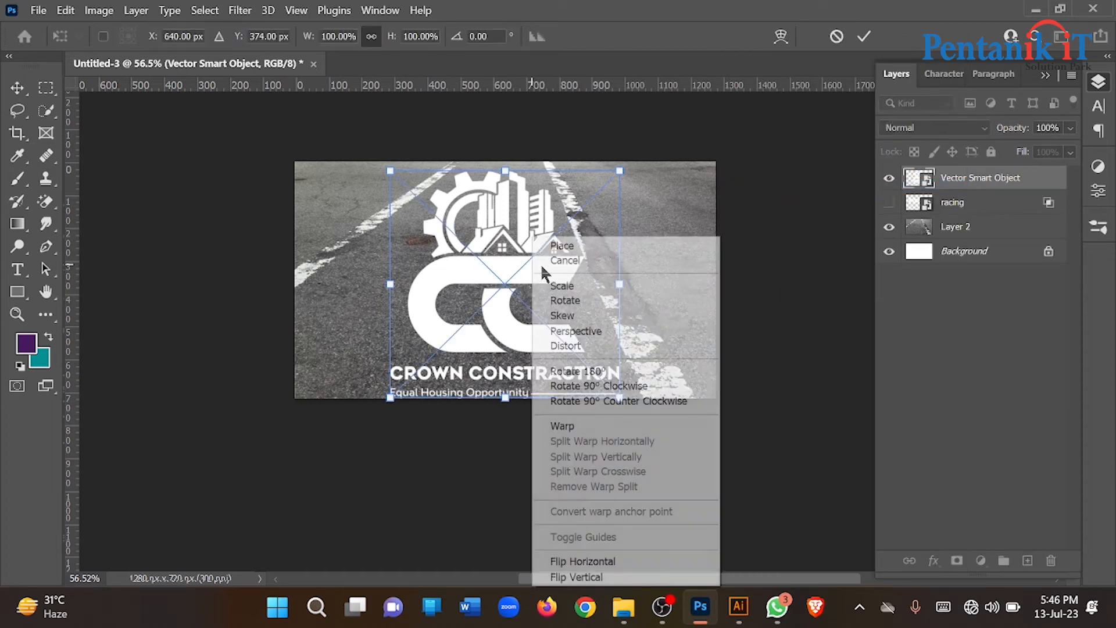
{"action": "left_click", "coordinate": [596, 348]}
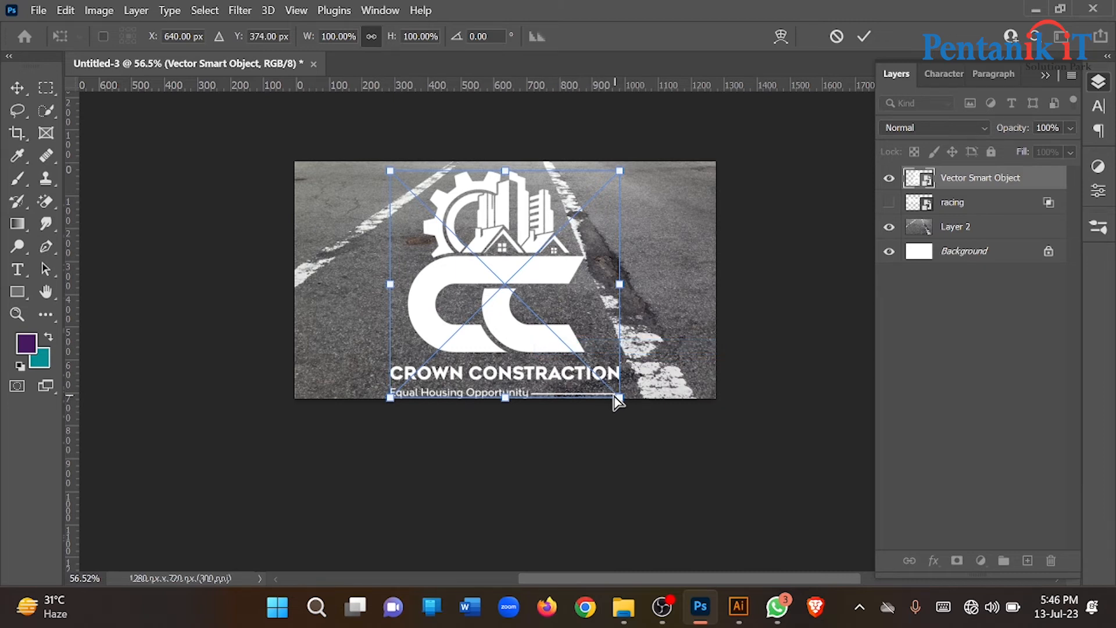
{"action": "left_click_drag", "start_coordinate": [619, 401], "coordinate": [631, 401]}
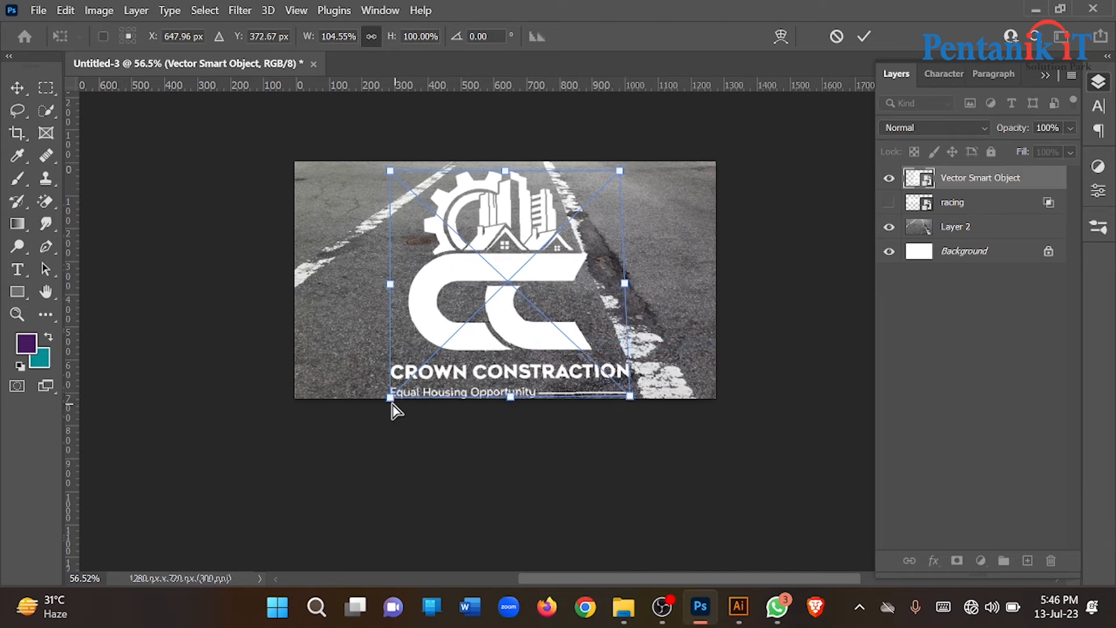
{"action": "left_click_drag", "start_coordinate": [390, 401], "coordinate": [299, 295]}
{"action": "left_click_drag", "start_coordinate": [631, 396], "coordinate": [587, 301]}
{"action": "left_click_drag", "start_coordinate": [622, 171], "coordinate": [547, 168]}
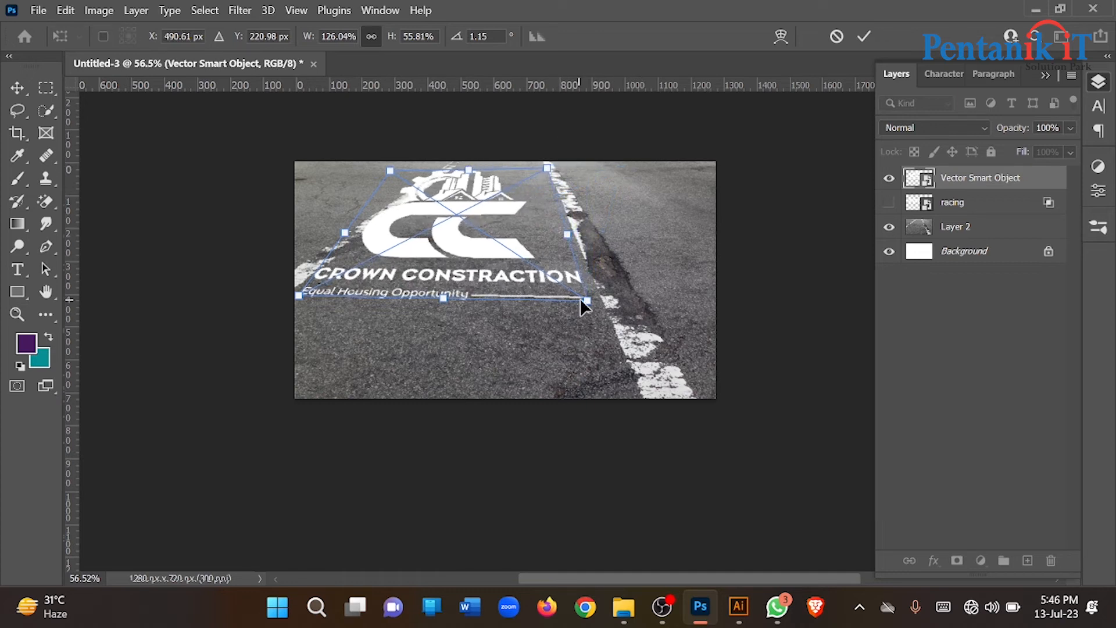
Refine the distorted logo's corners so its sides converge along the road lines, and apply the transform
{"action": "left_click_drag", "start_coordinate": [588, 302], "coordinate": [602, 301]}
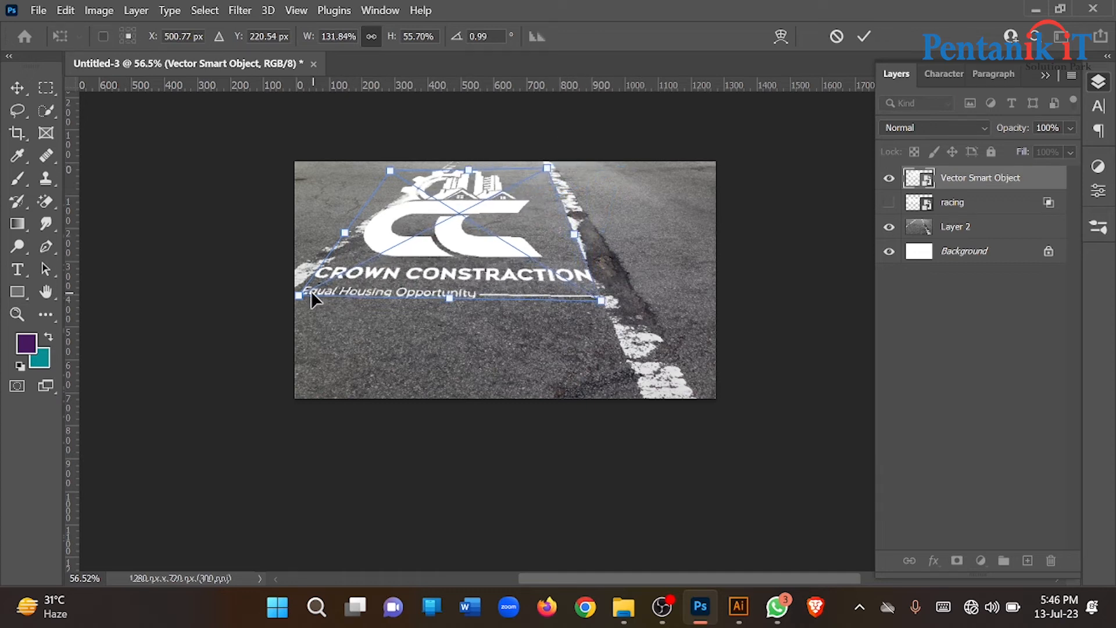
{"action": "left_click_drag", "start_coordinate": [299, 295], "coordinate": [297, 288]}
{"action": "left_click_drag", "start_coordinate": [390, 171], "coordinate": [460, 173]}
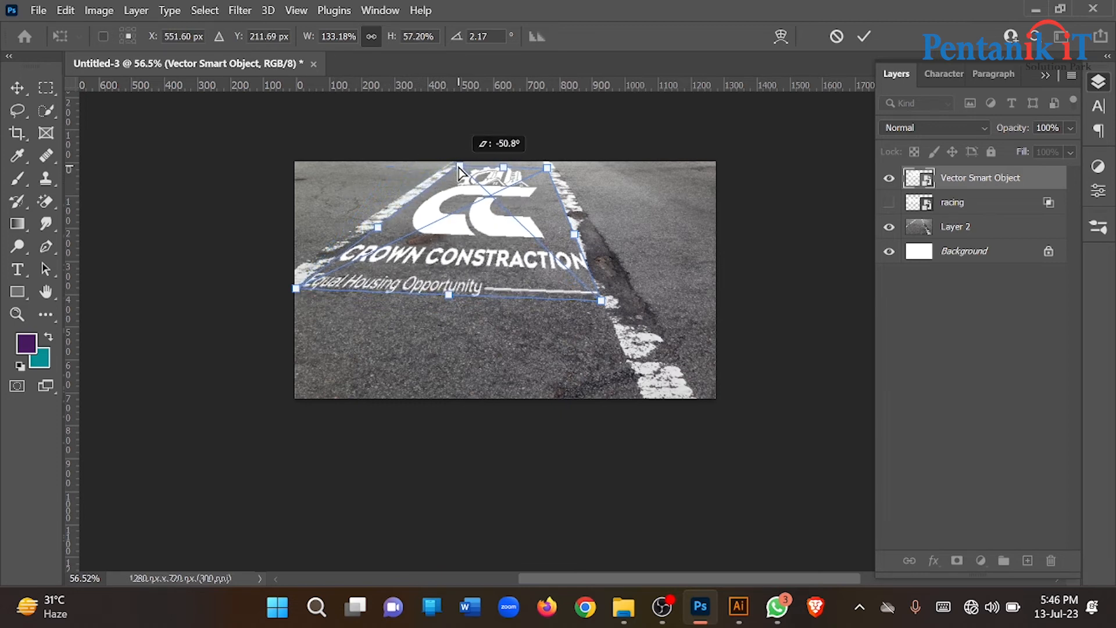
{"action": "left_click_drag", "start_coordinate": [549, 175], "coordinate": [504, 171]}
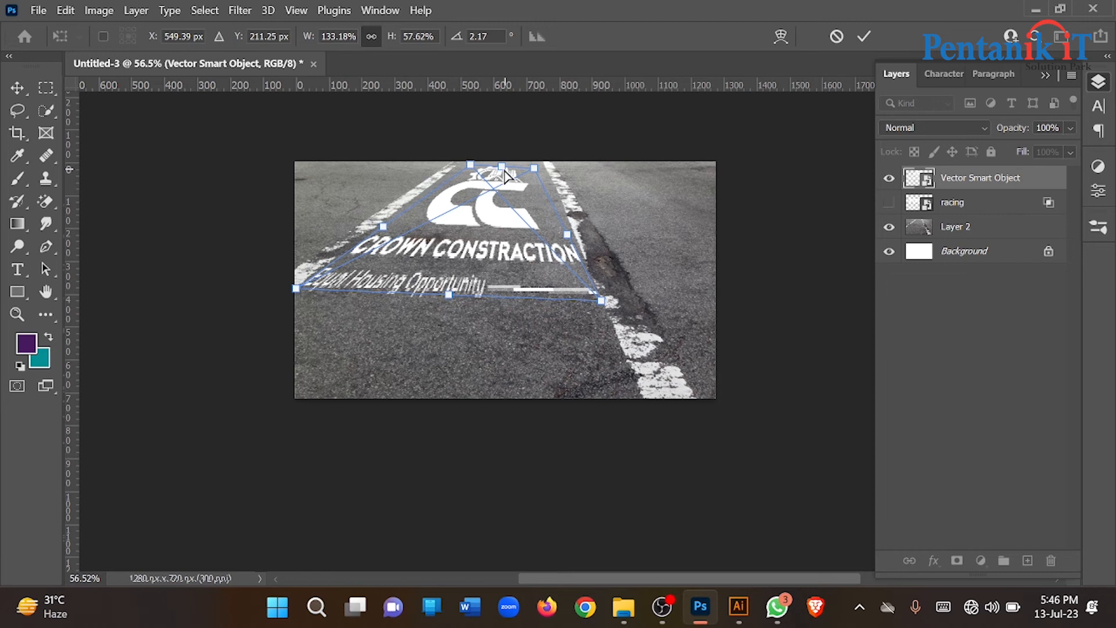
{"action": "left_click", "coordinate": [864, 37]}
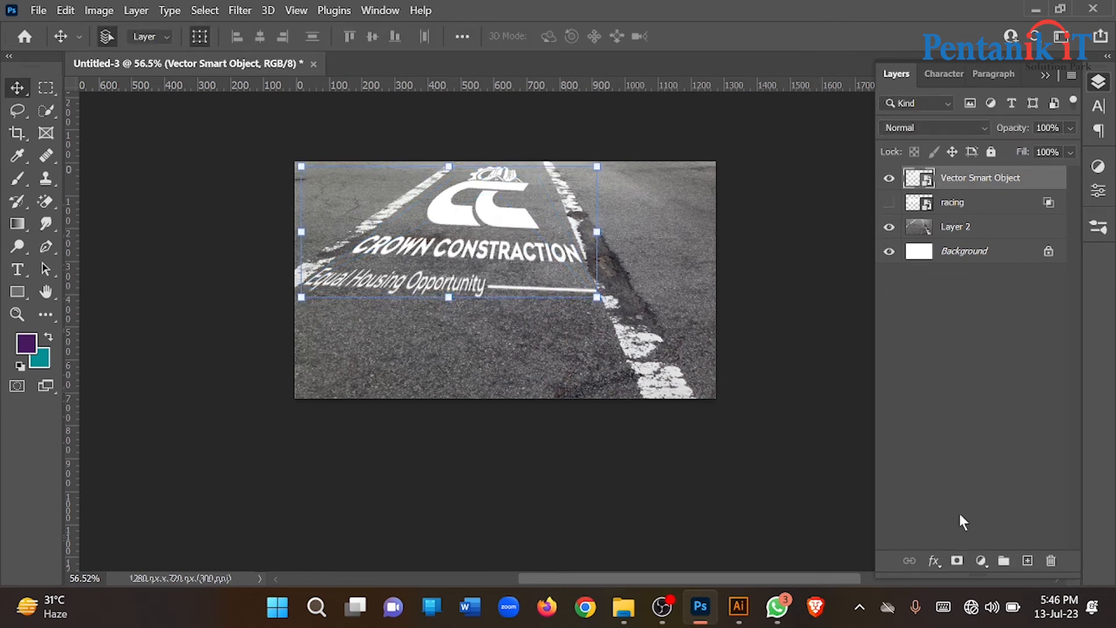
In the logo layer's blending options, set the gray Blend If underlying layer limits to 87 and 156, keeping This Layer at 0 and 255
{"action": "left_click", "coordinate": [932, 560]}
{"action": "left_click", "coordinate": [951, 390]}
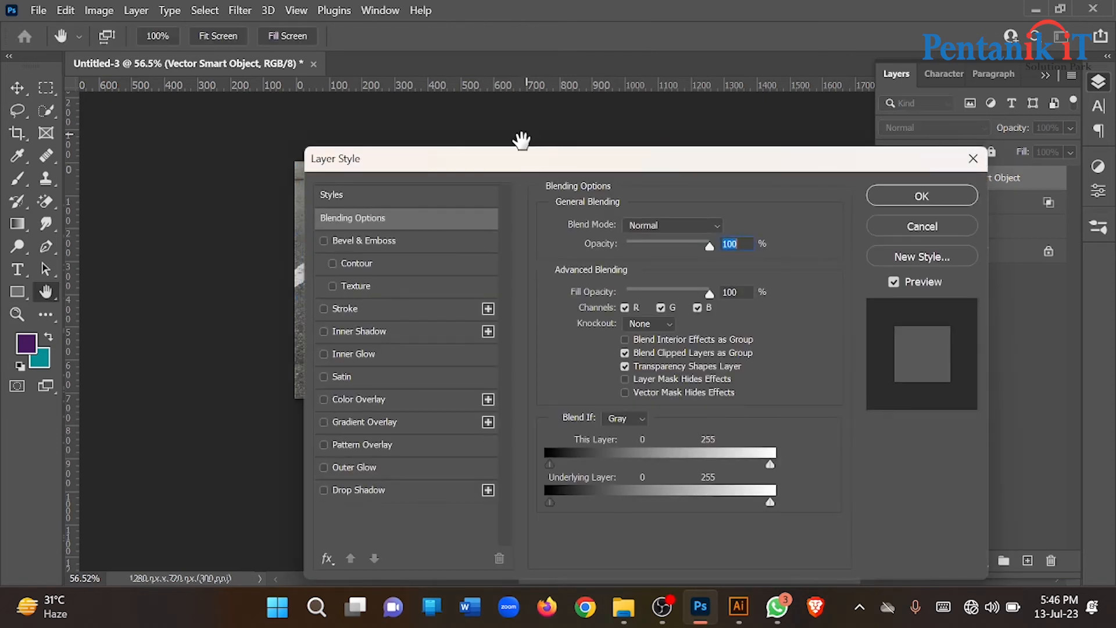
{"action": "left_click_drag", "start_coordinate": [523, 141], "coordinate": [853, 94]}
{"action": "left_click_drag", "start_coordinate": [890, 420], "coordinate": [965, 421]}
{"action": "left_click_drag", "start_coordinate": [889, 382], "coordinate": [1019, 389]}
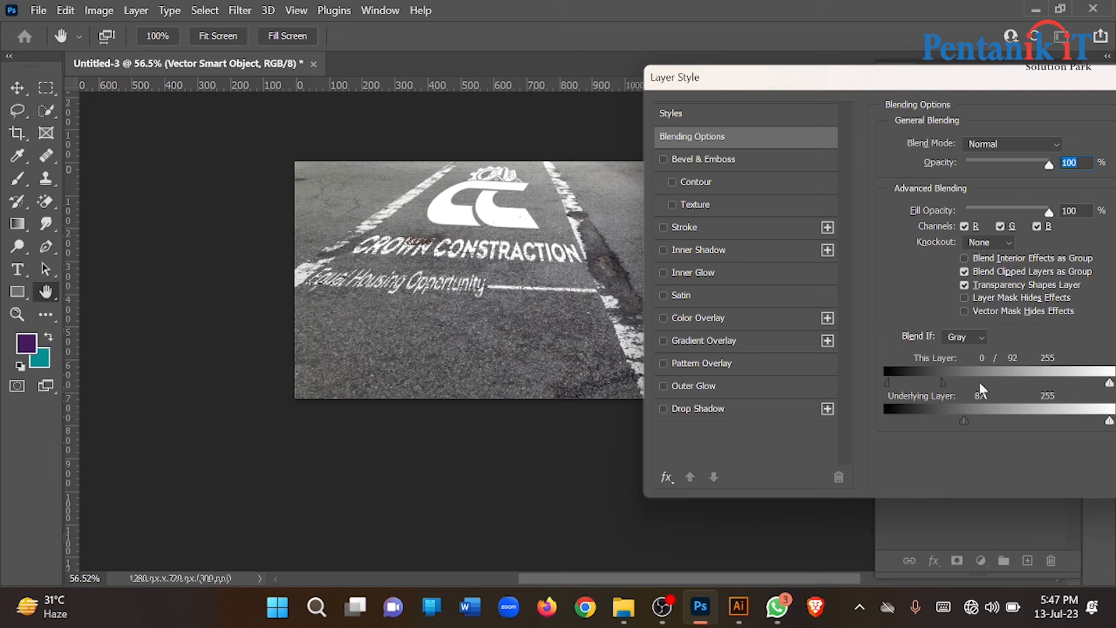
{"action": "left_click_drag", "start_coordinate": [1050, 386], "coordinate": [821, 388]}
{"action": "left_click_drag", "start_coordinate": [1105, 422], "coordinate": [1101, 420]}
{"action": "left_click_drag", "start_coordinate": [1034, 420], "coordinate": [1109, 420]}
{"action": "mouse_move", "coordinate": [1034, 420]}
{"action": "left_mouse_down"}
{"action": "mouse_move", "coordinate": [1000, 419]}
{"action": "mouse_move", "coordinate": [1023, 419]}
{"action": "left_mouse_up"}
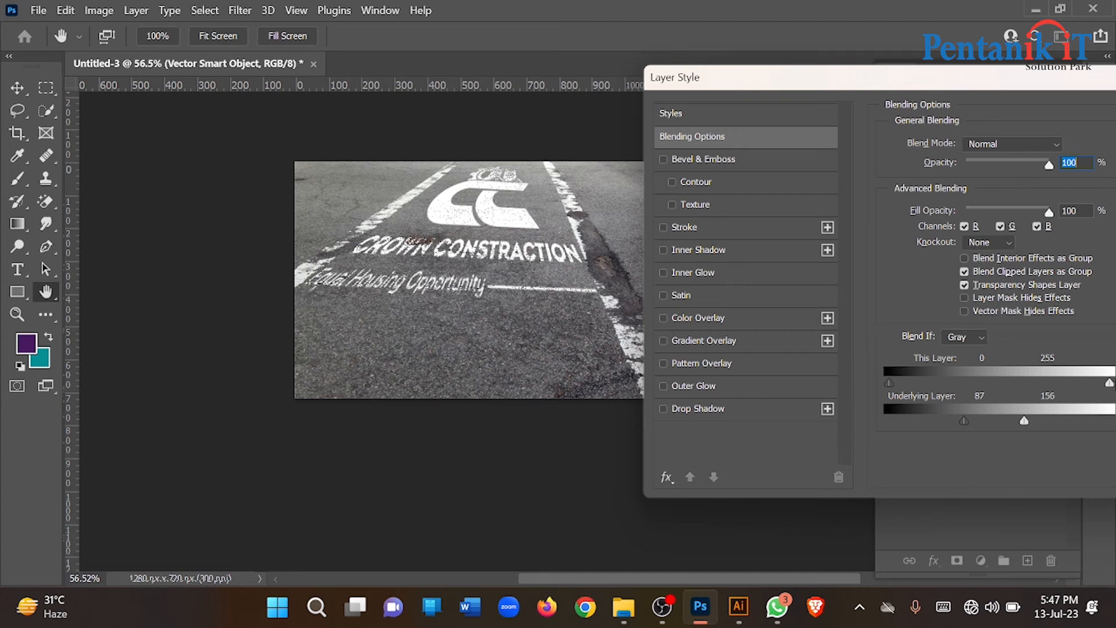
Set the logo layer's blend mode to Soft Light, apply the layer style and deselect the layer to view the blended logo
{"action": "left_click", "coordinate": [1006, 145]}
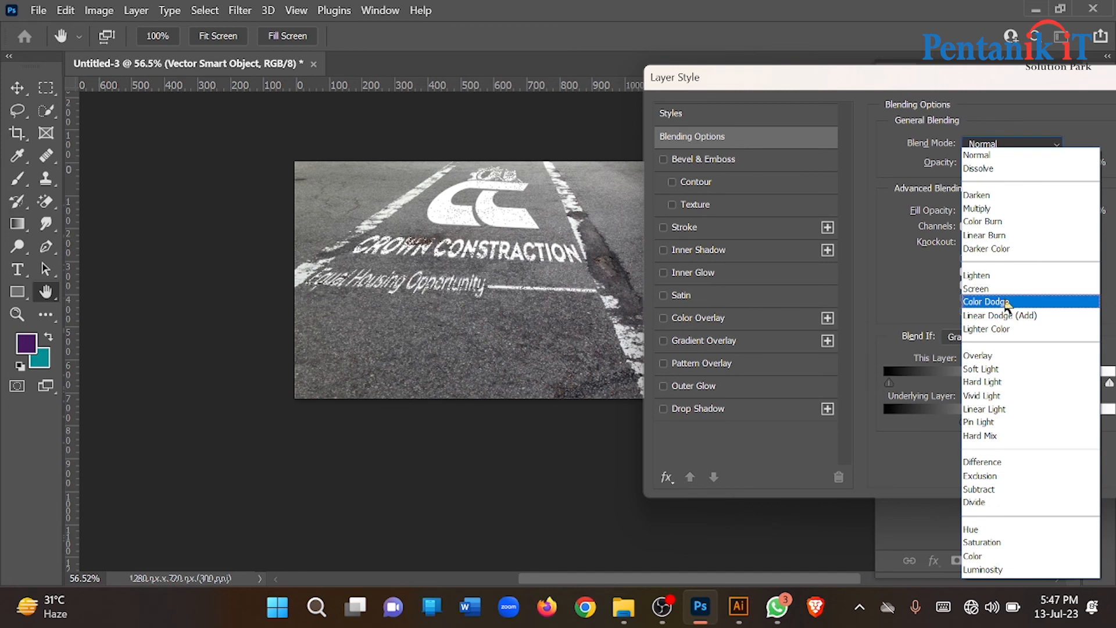
{"action": "left_click", "coordinate": [1002, 368]}
{"action": "left_click_drag", "start_coordinate": [828, 90], "coordinate": [697, 133]}
{"action": "left_click", "coordinate": [1074, 146]}
{"action": "left_click", "coordinate": [795, 232]}
{"action": "scroll", "coordinate": [423, 235], "scroll_direction": "down", "scroll_amount": 1}
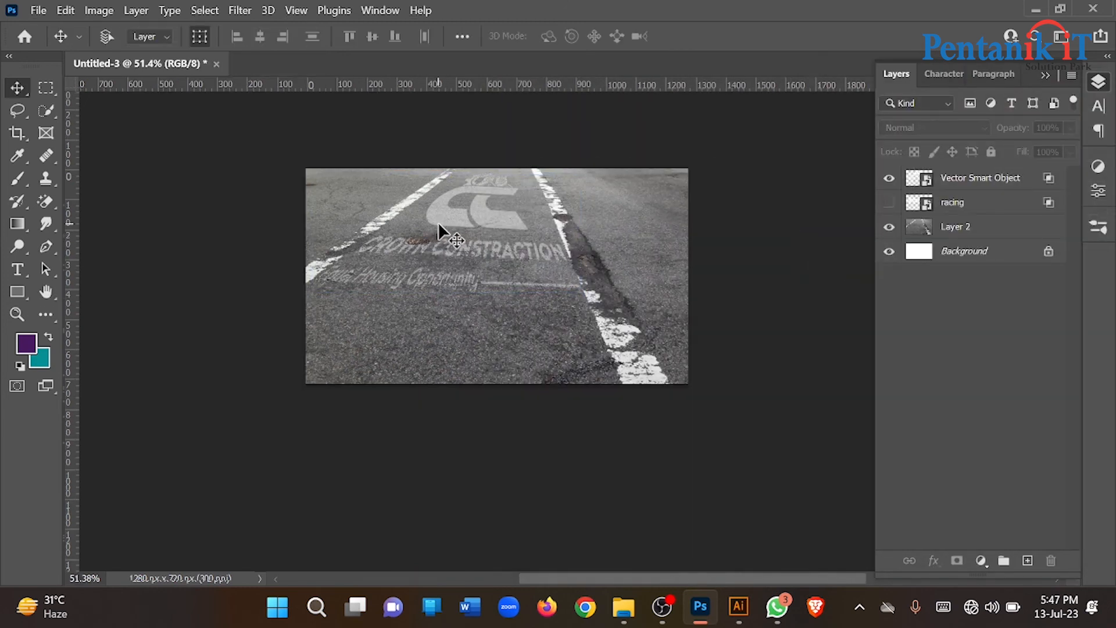
Select the construction logo layer and change its blend mode to Overlay
{"action": "scroll", "coordinate": [437, 222], "scroll_direction": "up", "scroll_amount": 5}
{"action": "left_click", "coordinate": [456, 207]}
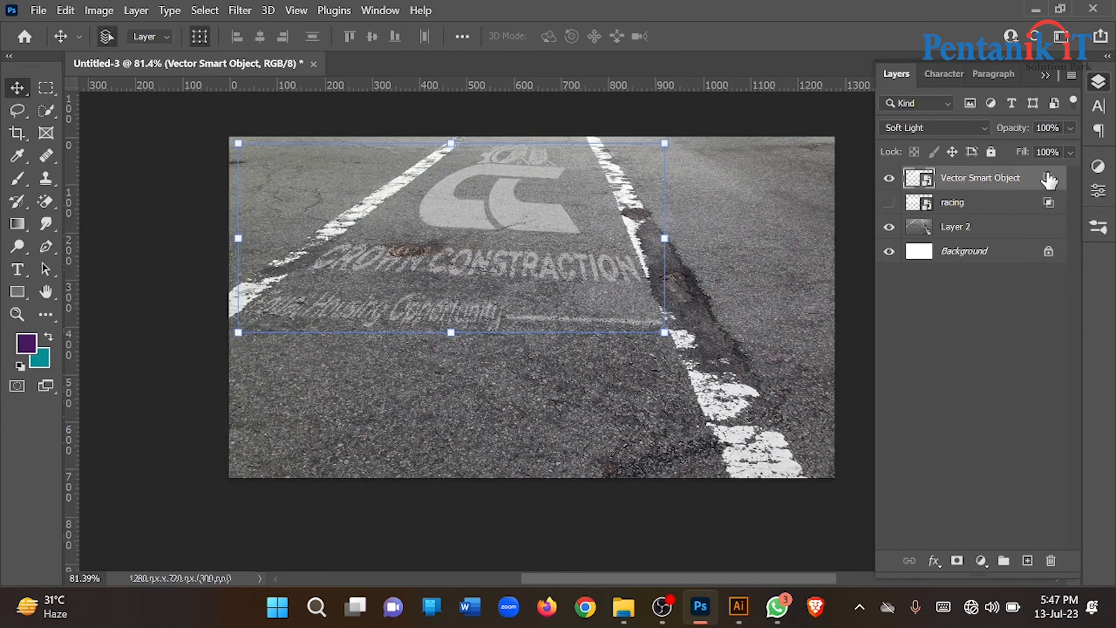
{"action": "left_click", "coordinate": [953, 128]}
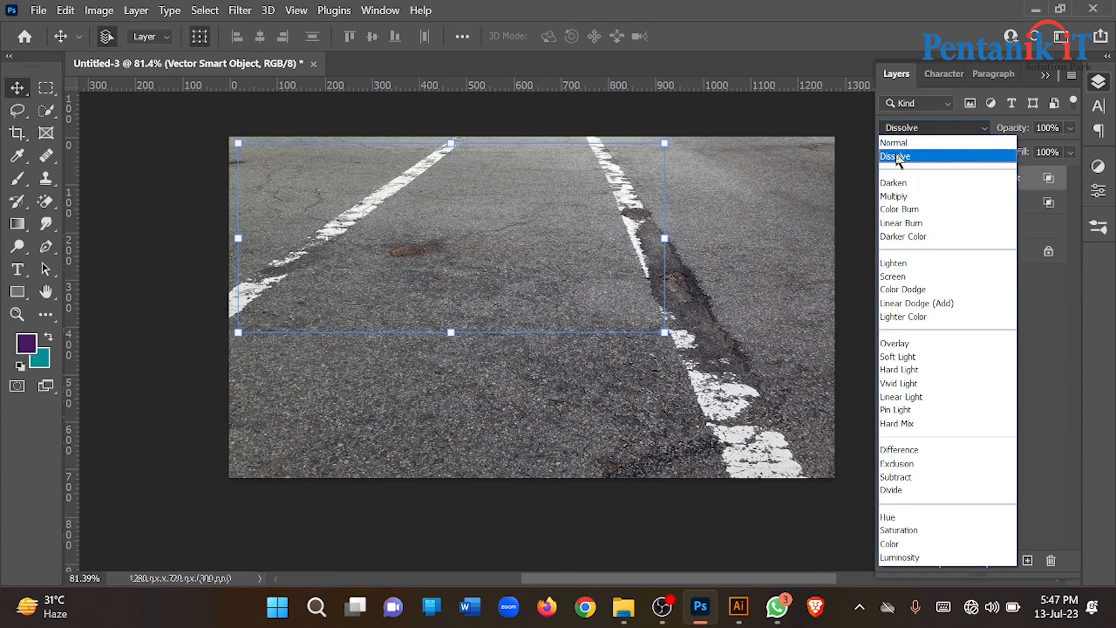
{"action": "left_click", "coordinate": [906, 347]}
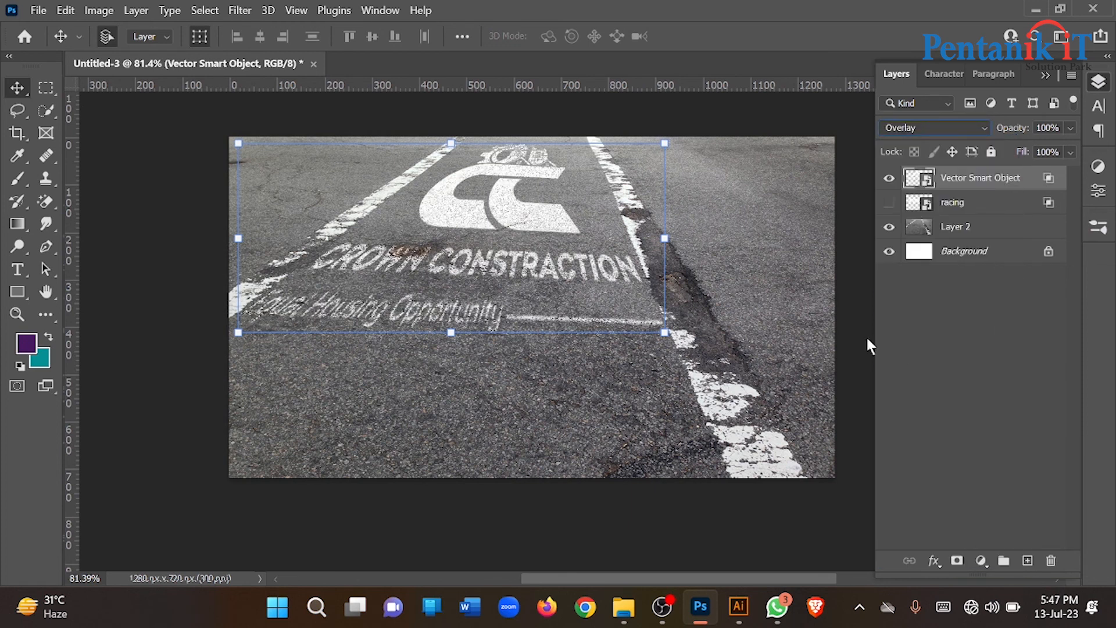
{"action": "left_click", "coordinate": [780, 301]}
Move the logo nearer the road's foreground, stretch its far edge up the lane between the white lines, apply the transform and deselect the layer
{"action": "scroll", "coordinate": [615, 279], "scroll_direction": "down", "scroll_amount": 1}
{"action": "left_click_drag", "start_coordinate": [515, 216], "coordinate": [522, 276]}
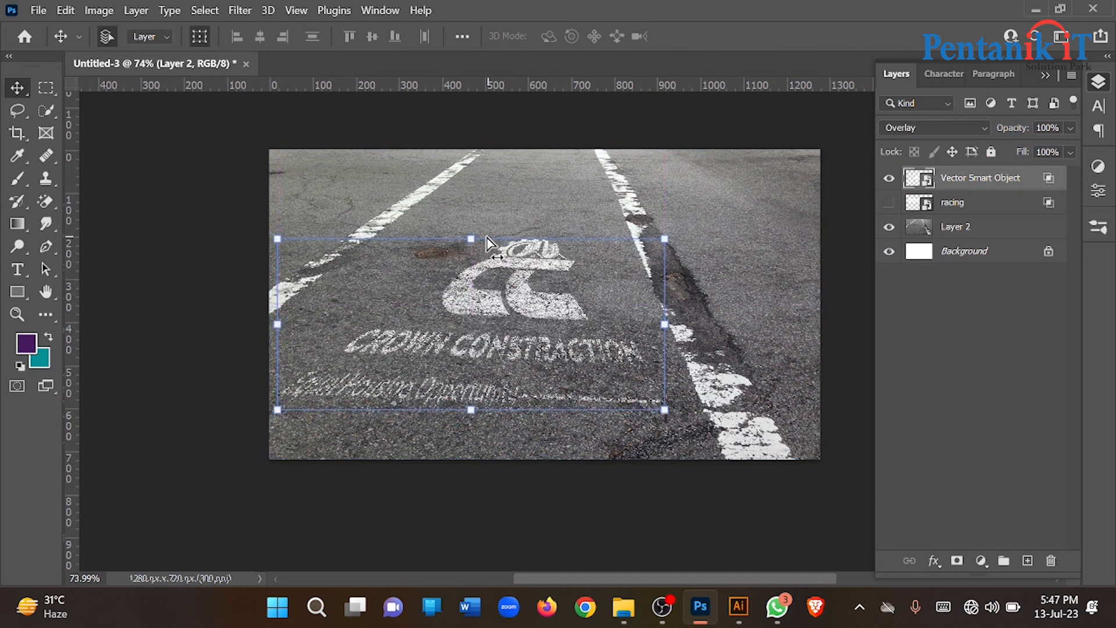
{"action": "key", "text": "ctrl+t"}
{"action": "left_click_drag", "start_coordinate": [545, 246], "coordinate": [532, 183]}
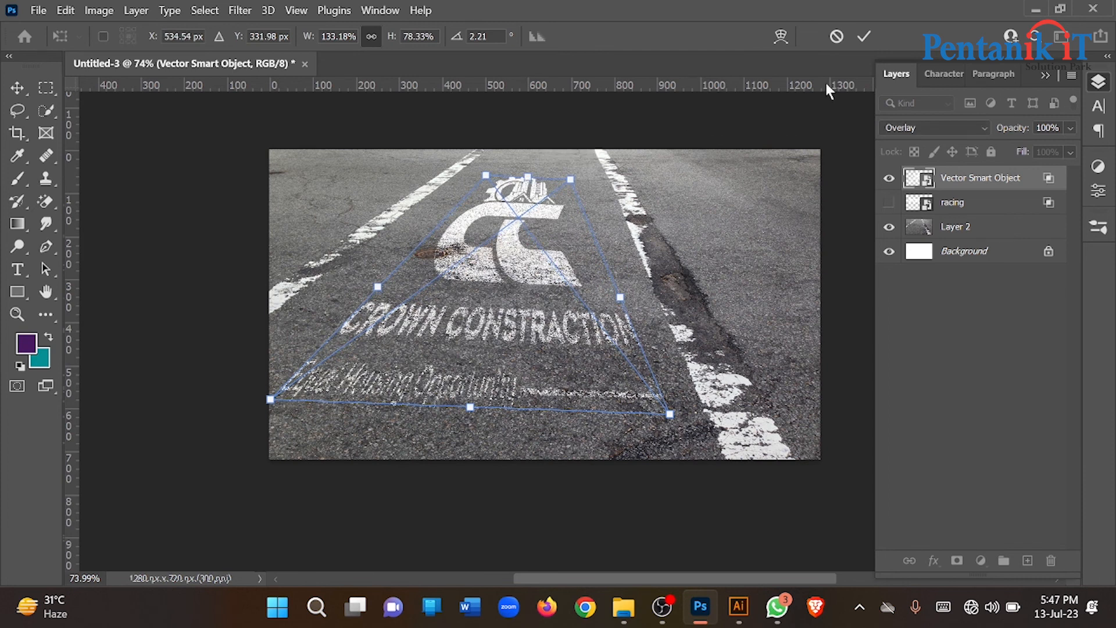
{"action": "left_click", "coordinate": [863, 36]}
{"action": "left_click", "coordinate": [204, 302]}
{"action": "scroll", "coordinate": [523, 305], "scroll_direction": "down", "scroll_amount": 1}
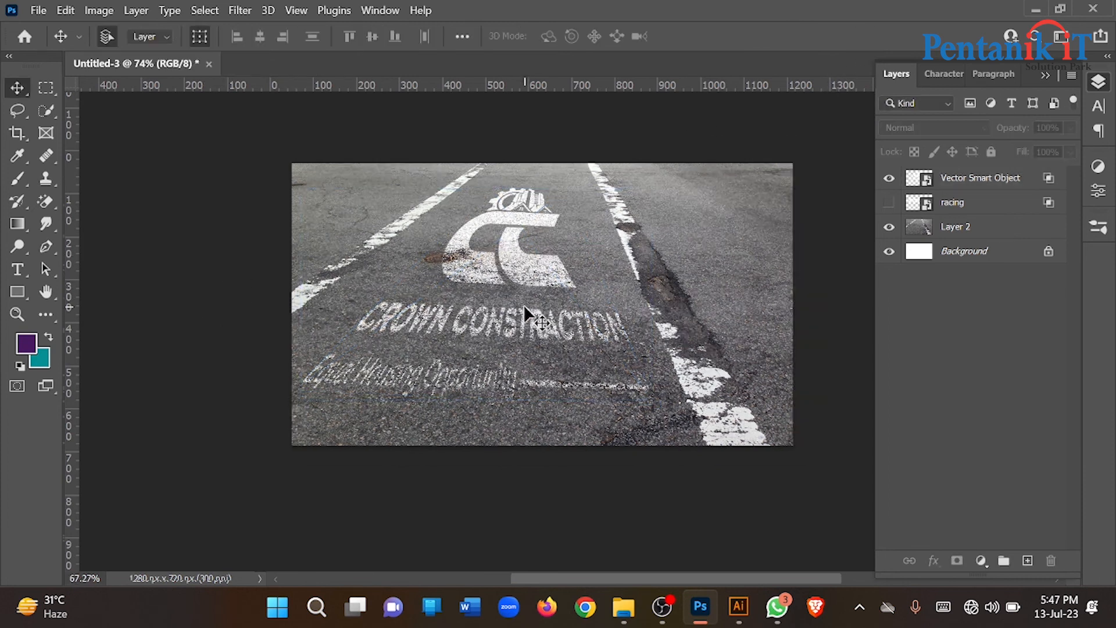
{"action": "scroll", "coordinate": [523, 304], "scroll_direction": "down", "scroll_amount": 2}
{"action": "scroll", "coordinate": [484, 296], "scroll_direction": "up", "scroll_amount": 1}
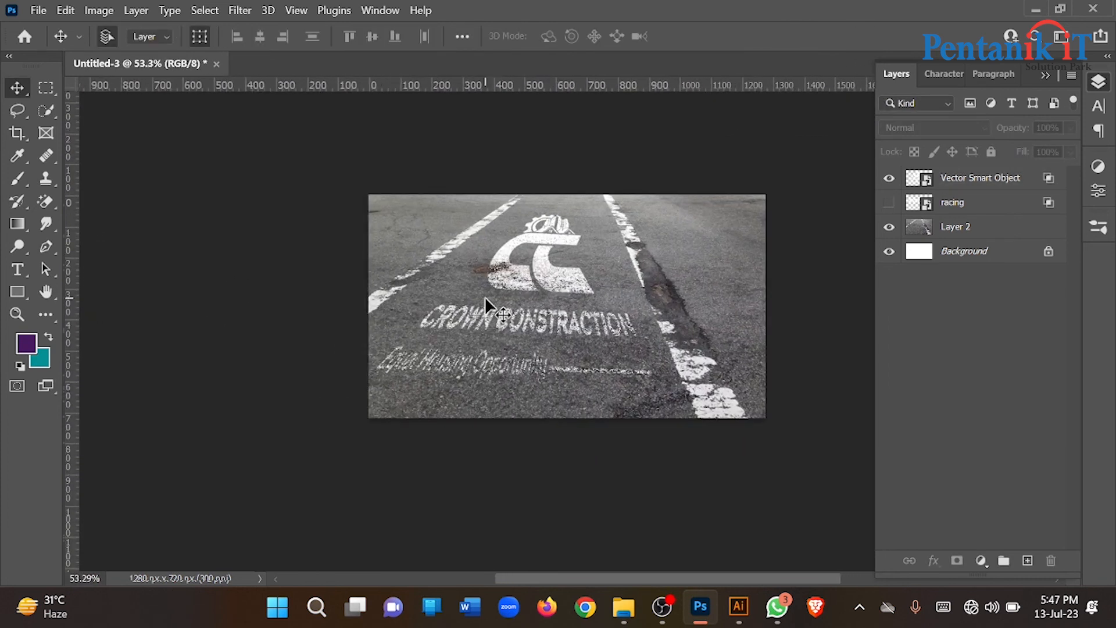